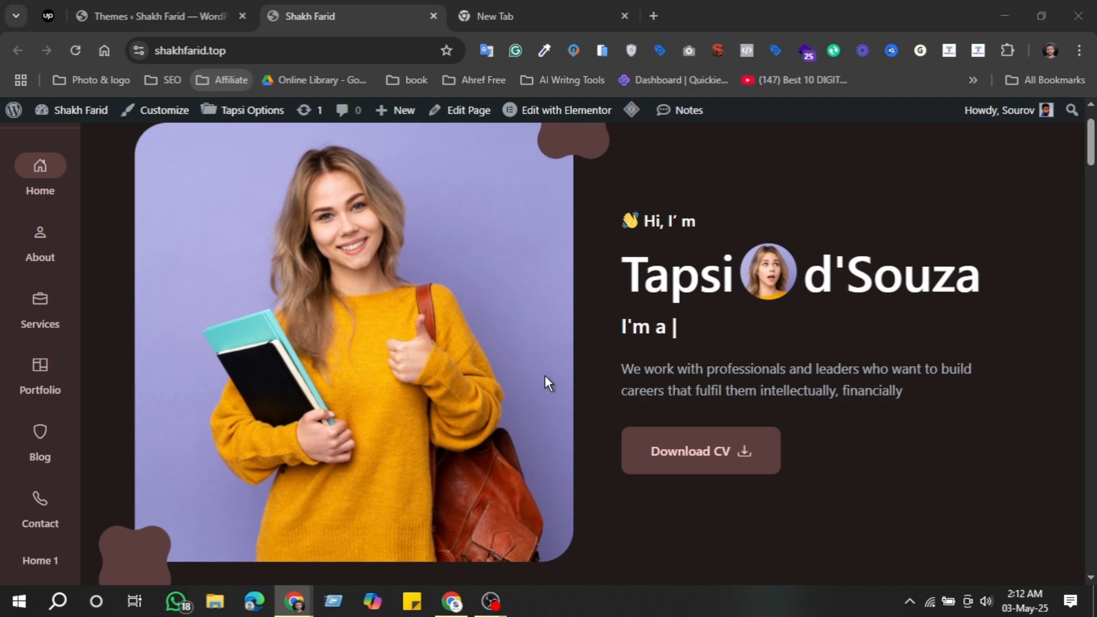
Search Google for "google tag manager" in the blank tab and open the Google Tag Manager site.
key("ctrl+Tab")
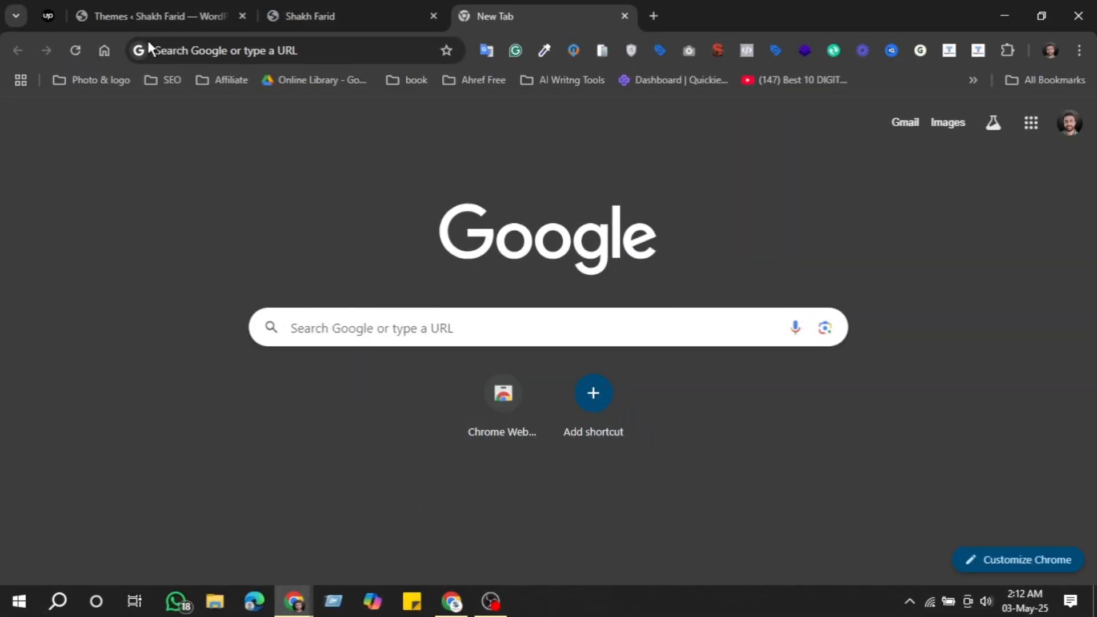
left_click(252, 50)
left_click(207, 87)
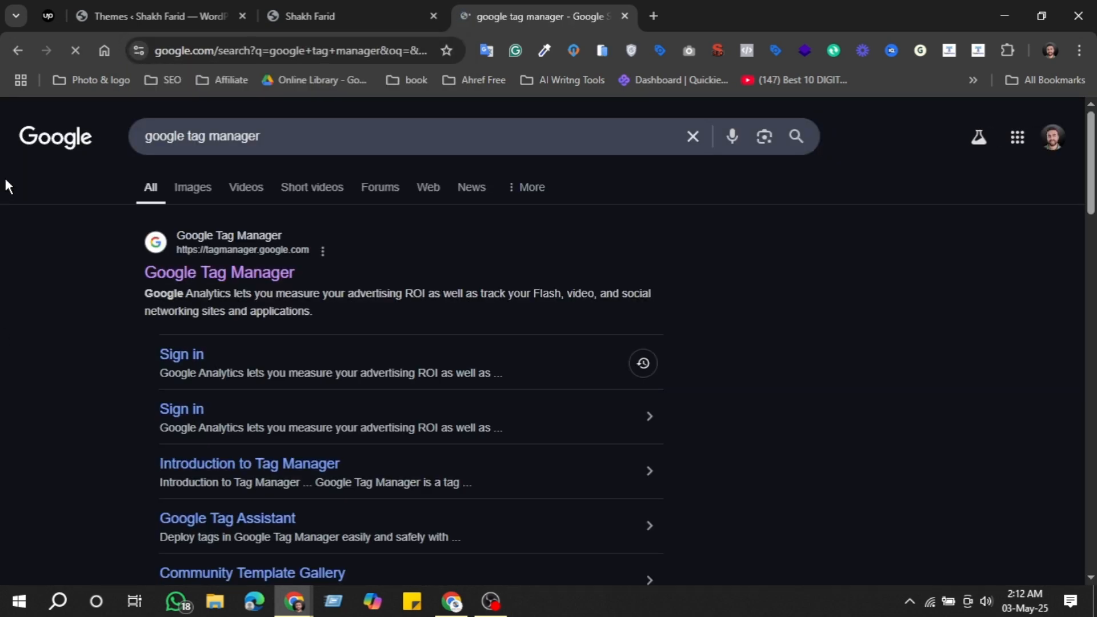
left_click(237, 280)
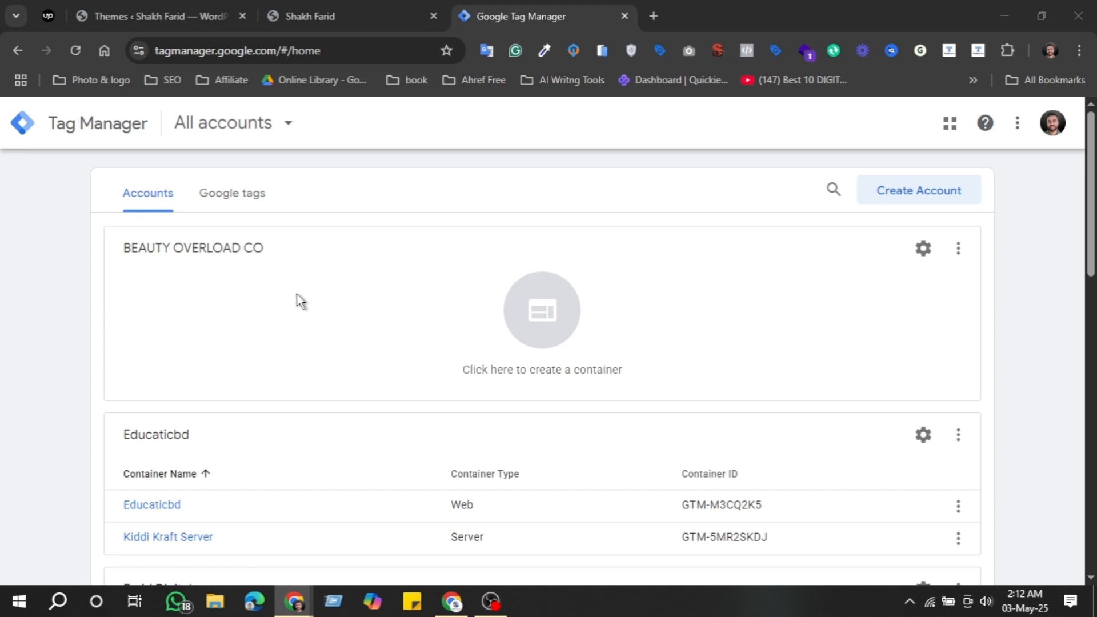
Start a new Tag Manager account and name it with the site owner's first name followed by "Test Account".
left_click(838, 134)
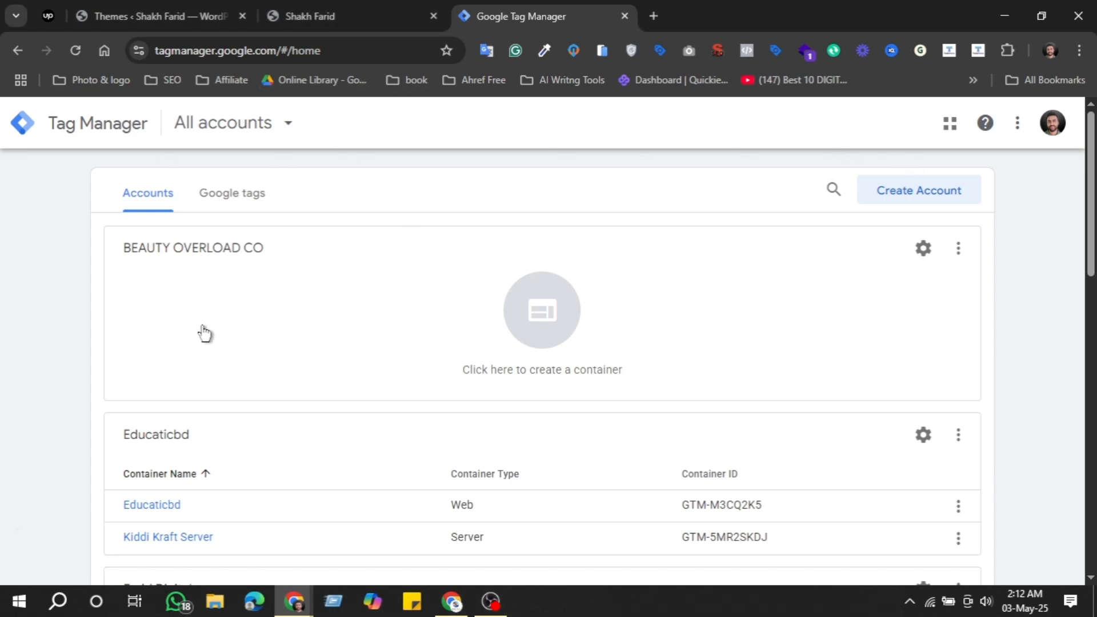
scroll(342, 414, "down", 12)
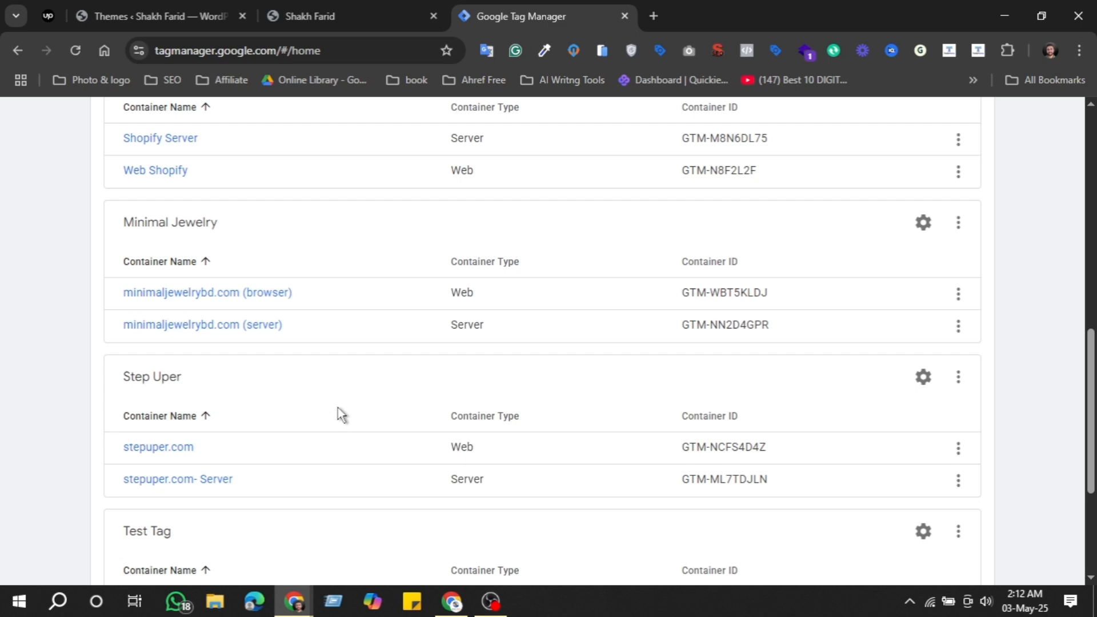
scroll(342, 415, "down", 4)
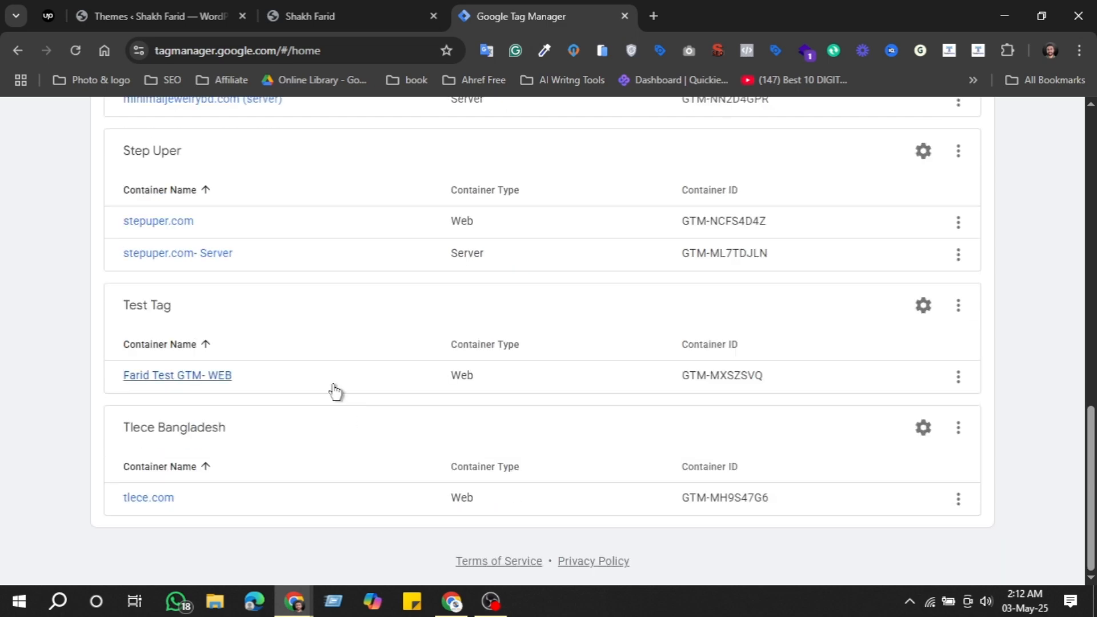
scroll(335, 392, "up", 15)
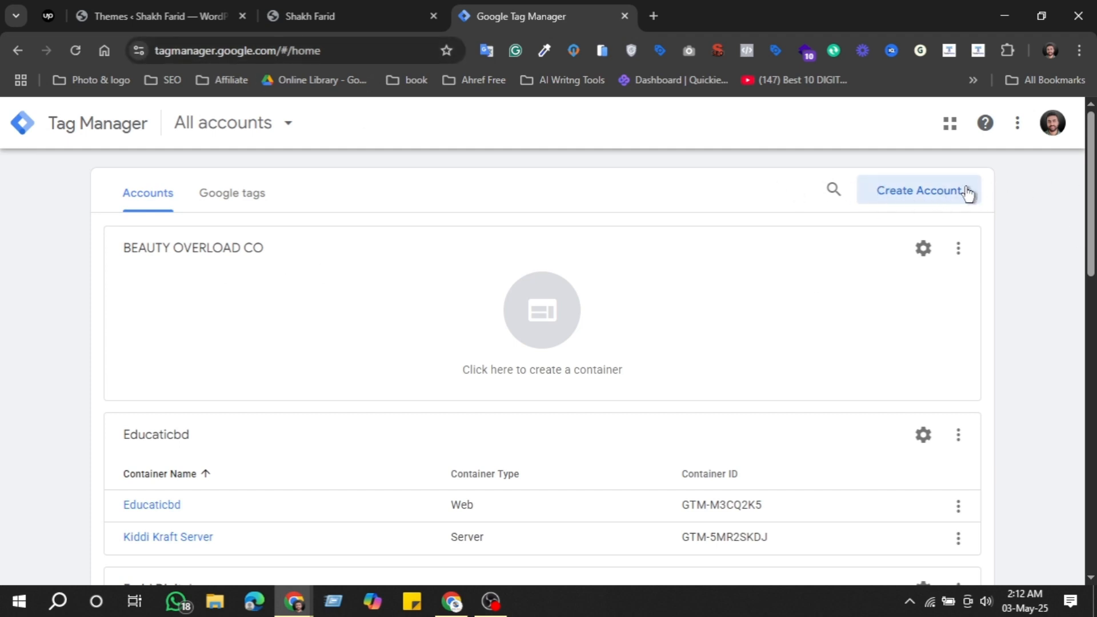
left_click(916, 187)
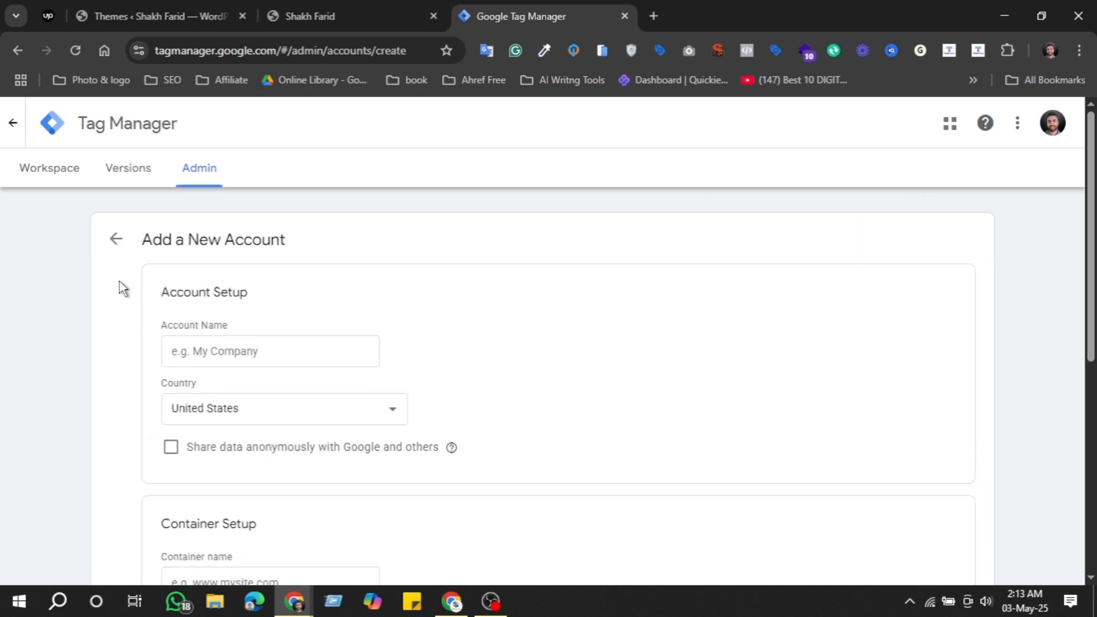
left_click(309, 355)
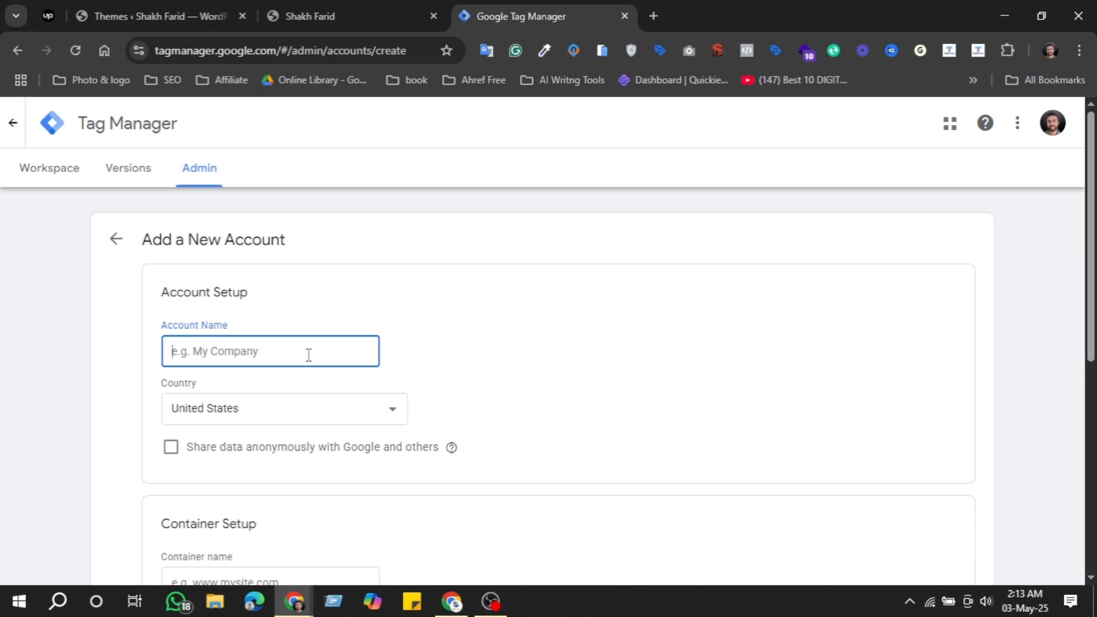
type("Shakh")
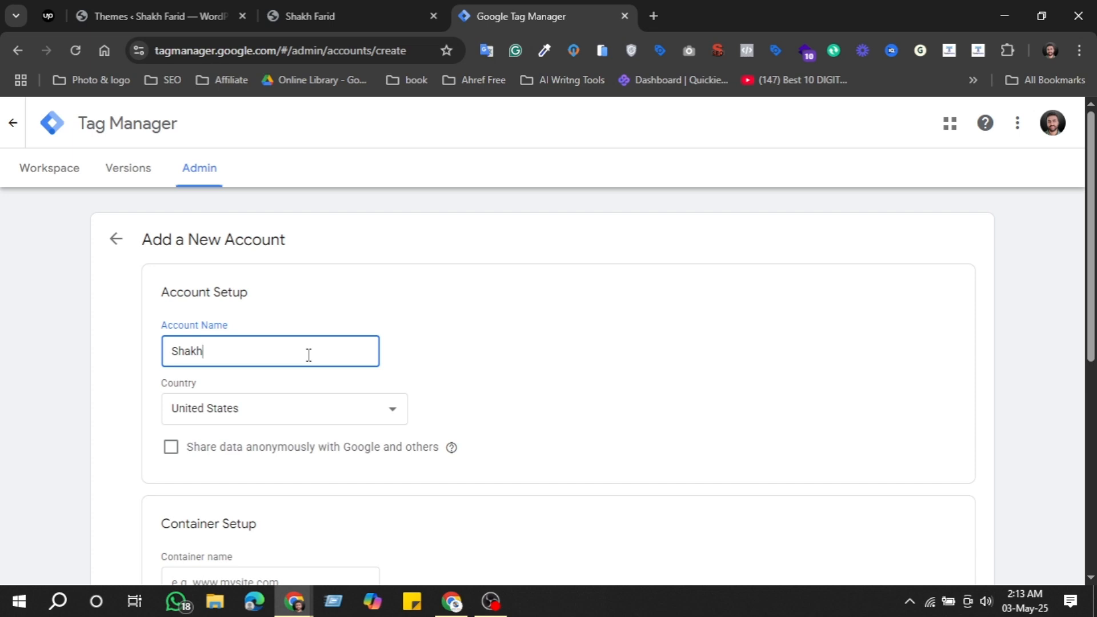
type("f")
key("ctrl+a")
key("BackSpace")
type("Farid Test Accoun")
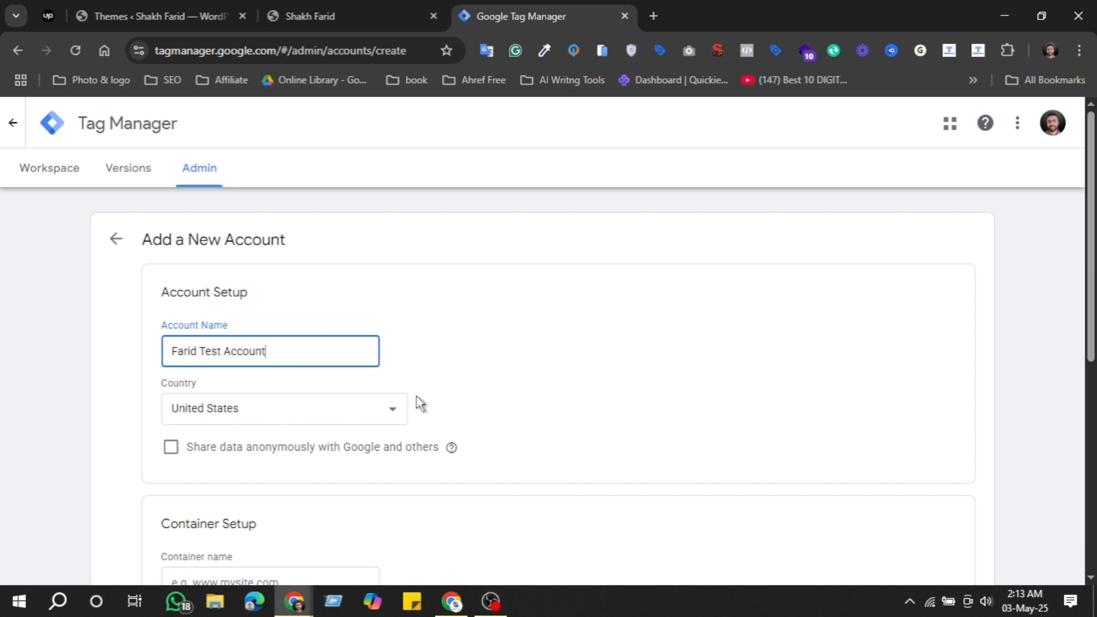
Name the container with the website's domain, copied from the address of the open site.
scroll(373, 404, "down", 3)
scroll(605, 421, "down", 2)
scroll(503, 400, "up", 3)
scroll(371, 400, "down", 3)
scroll(307, 420, "down", 2)
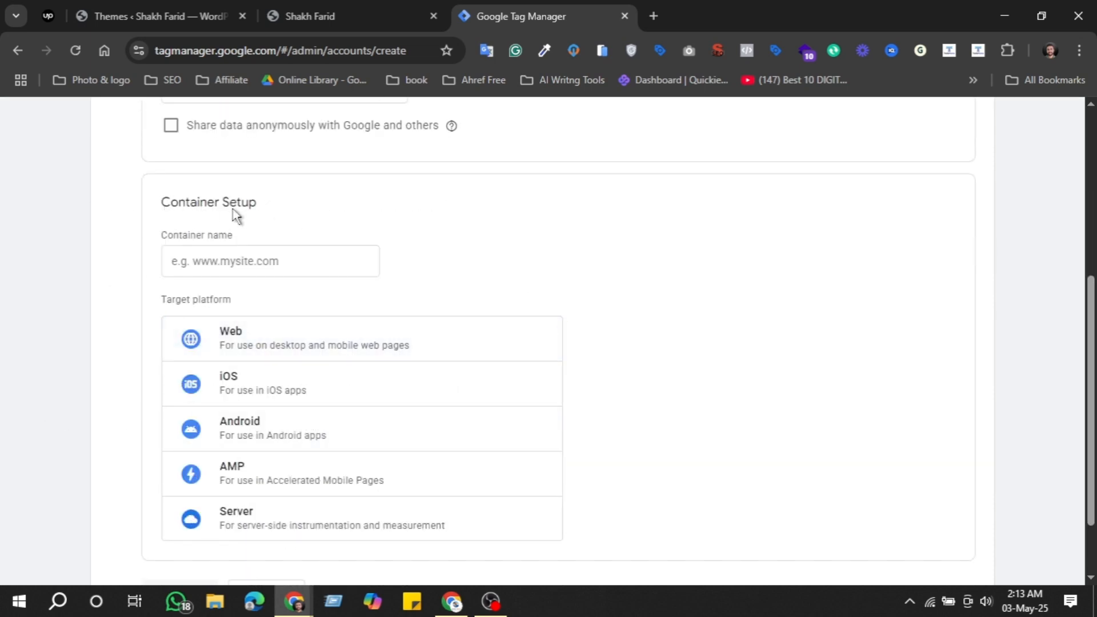
left_click(237, 268)
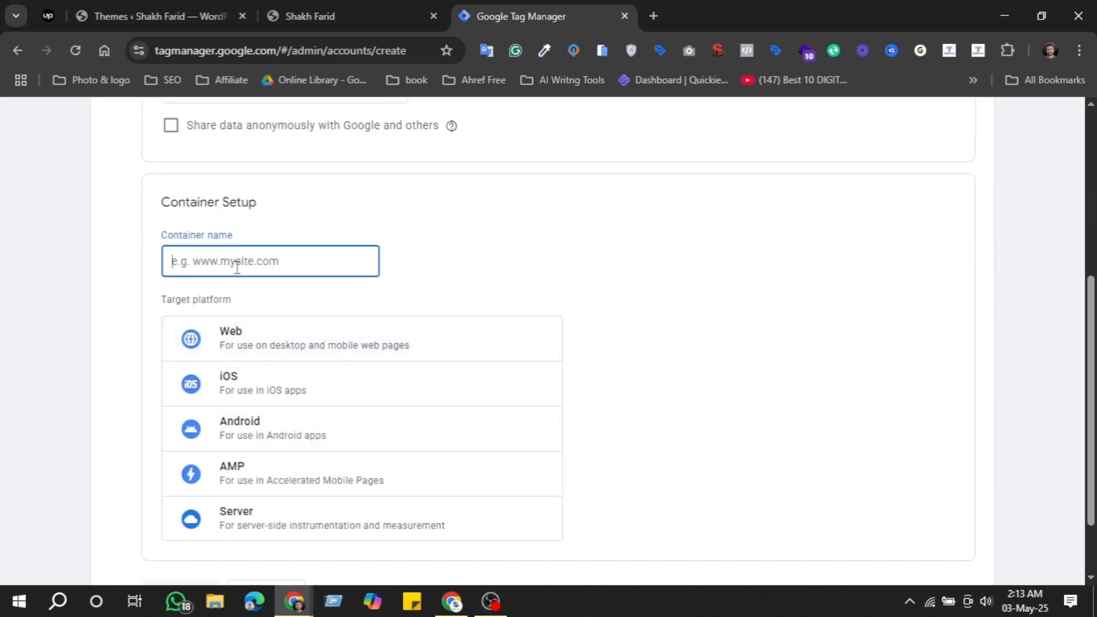
left_click(329, 17)
double_click(210, 56)
left_click(256, 51)
left_click_drag(263, 52, 190, 52)
key("ctrl+c")
left_click(514, 16)
key("ctrl+v")
left_click(606, 232)
Choose Web as the container's target platform and submit the new account for creation.
scroll(228, 263, "down", 2)
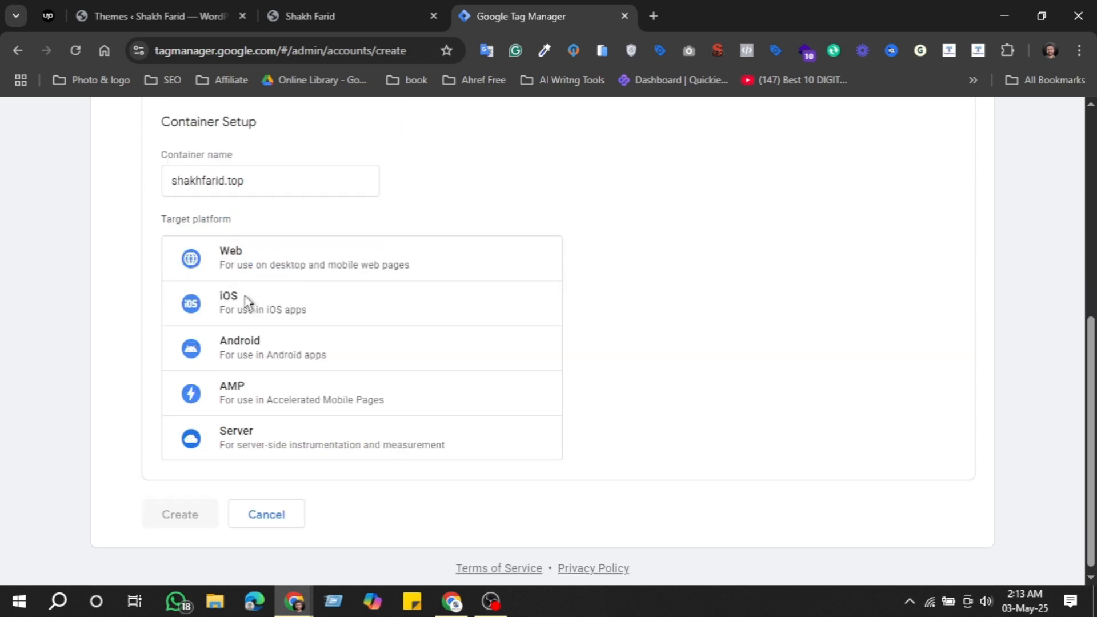
left_click(326, 264)
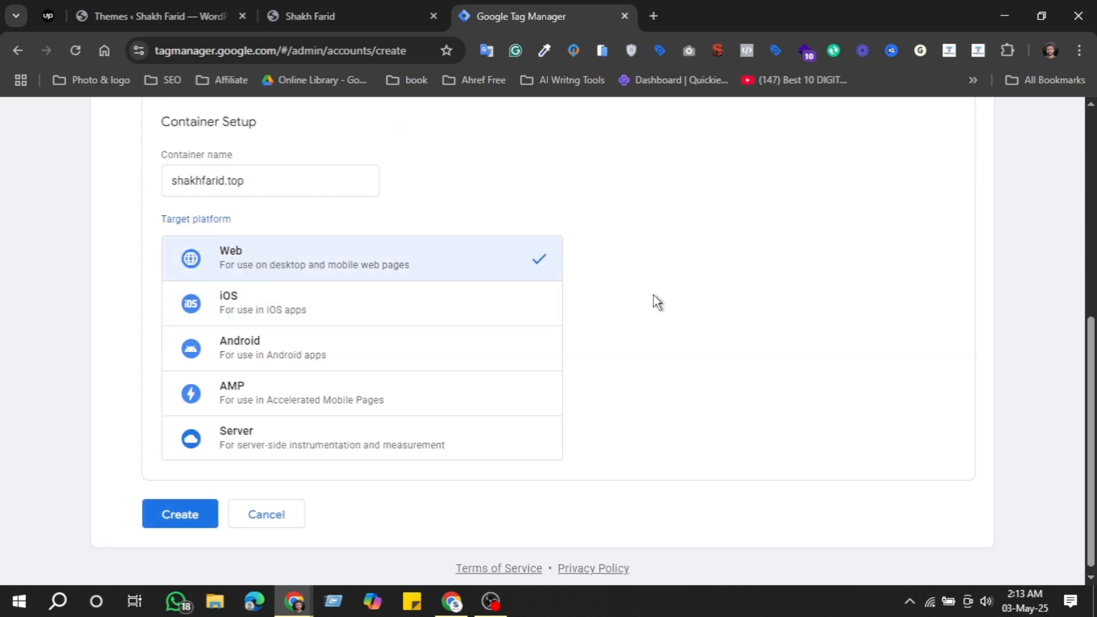
scroll(210, 460, "down", 1)
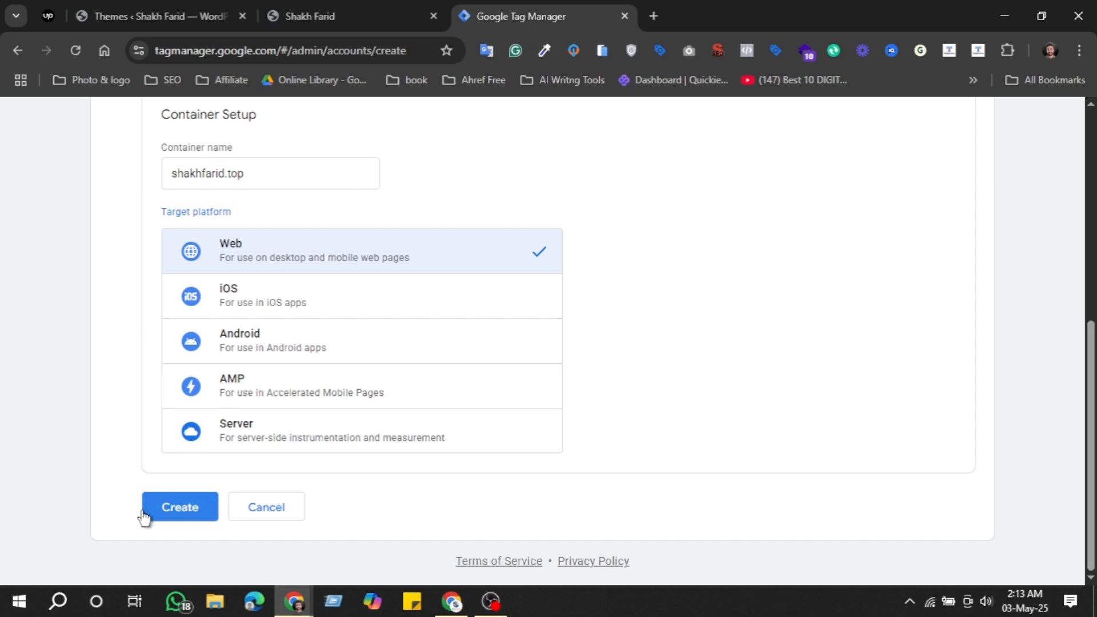
left_click(182, 507)
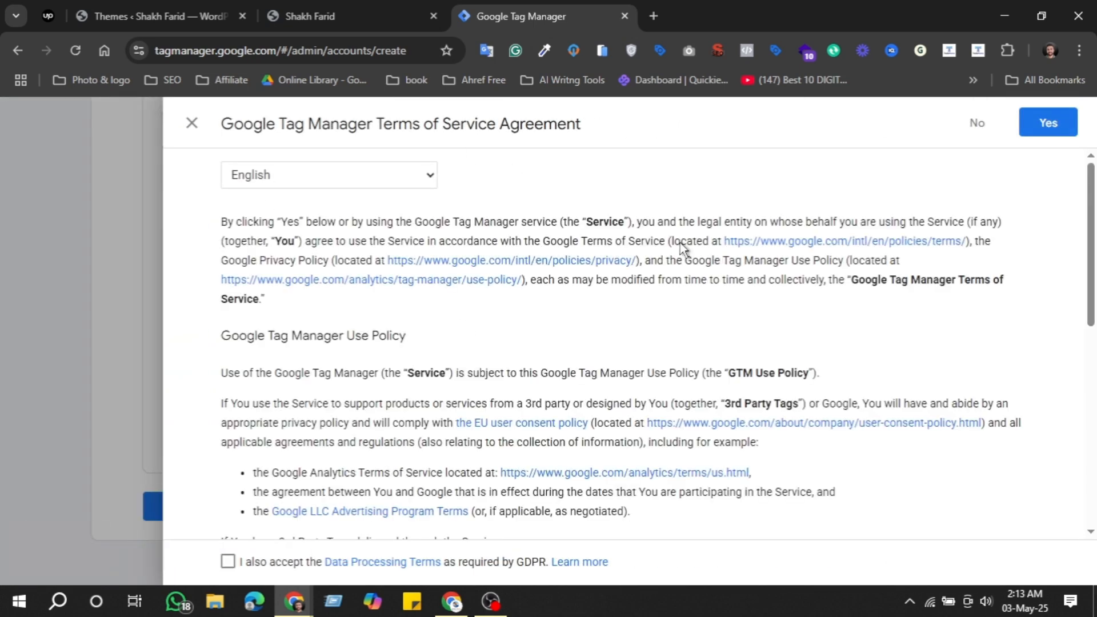
Review the Terms of Service Agreement, accept the GDPR Data Processing Terms and agree to the terms.
scroll(646, 320, "down", 8)
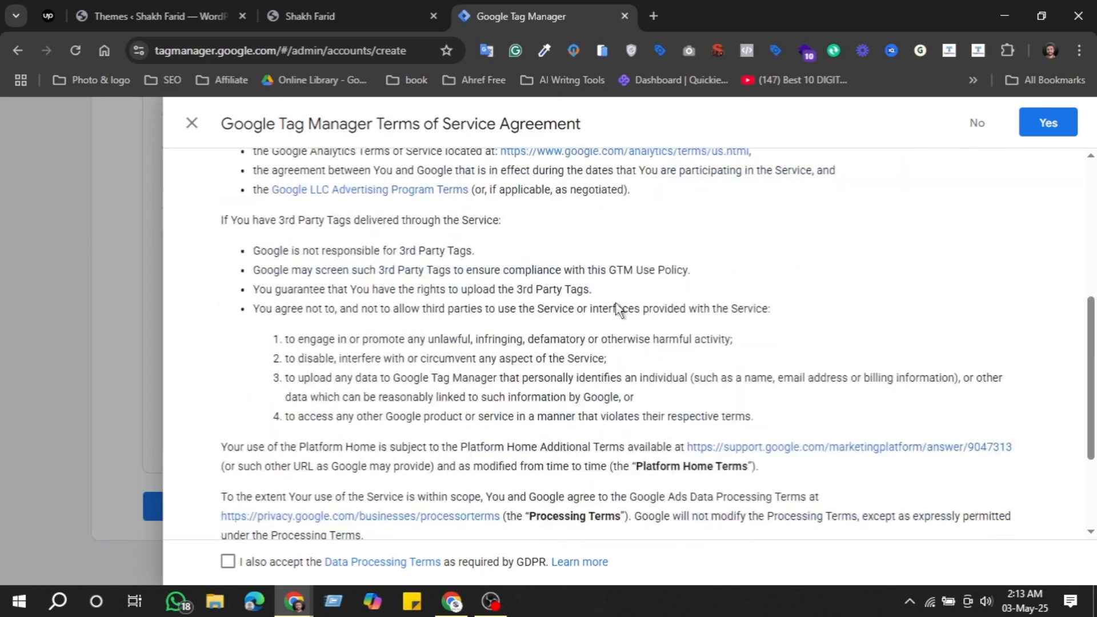
scroll(506, 343, "up", 5)
scroll(450, 486, "down", 5)
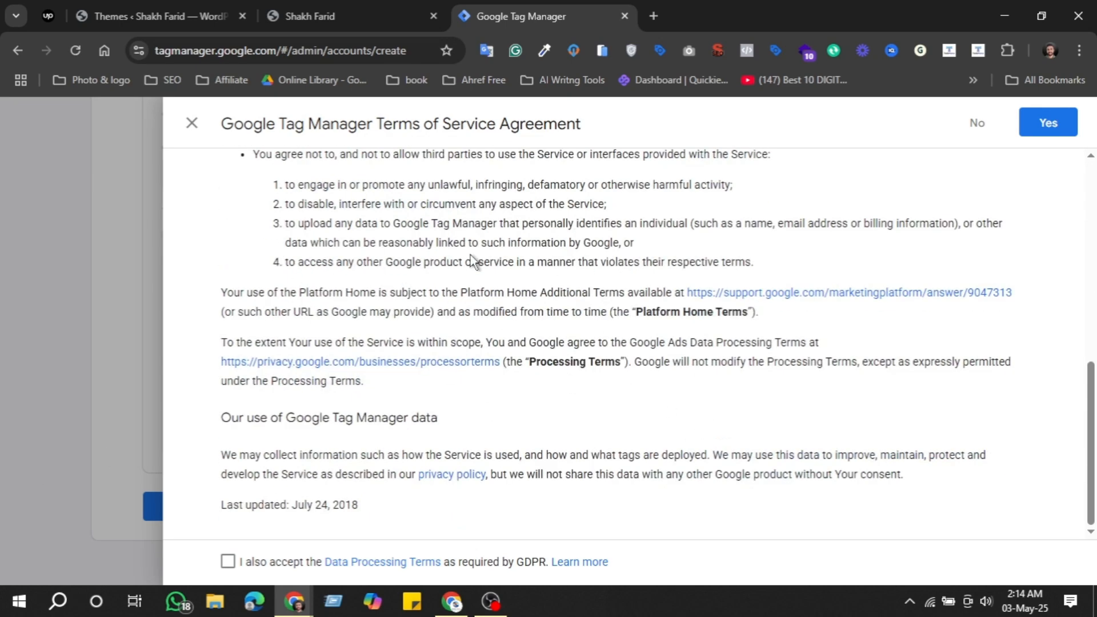
left_click(228, 562)
scroll(628, 474, "up", 8)
left_click(1039, 142)
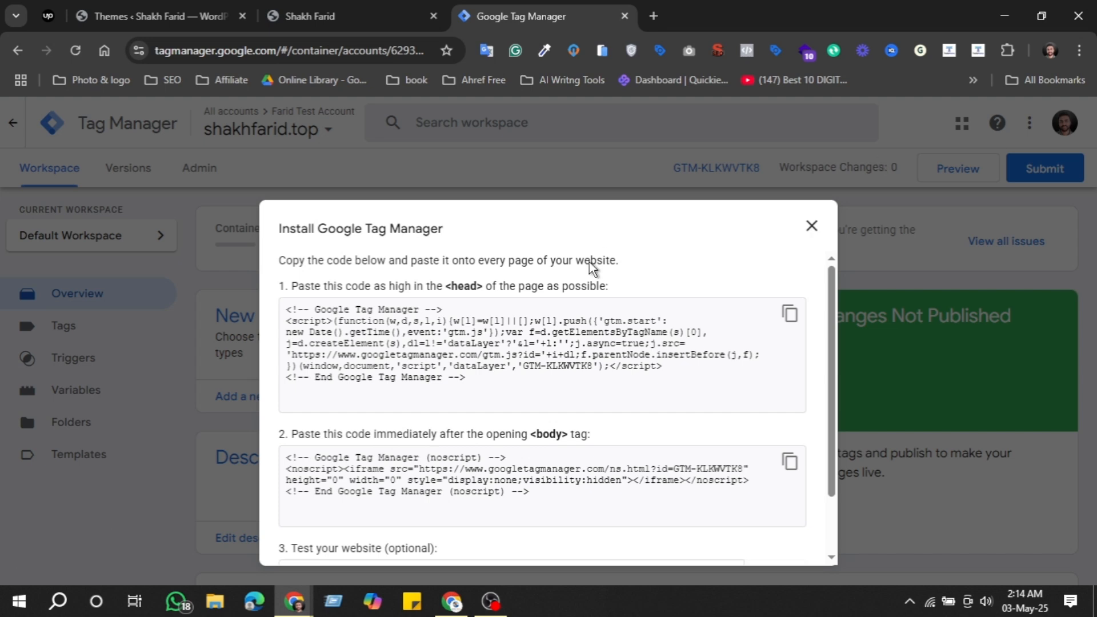
Dismiss the Install Google Tag Manager code window and look over the new container's workspace overview.
left_click(812, 226)
scroll(485, 366, "down", 3)
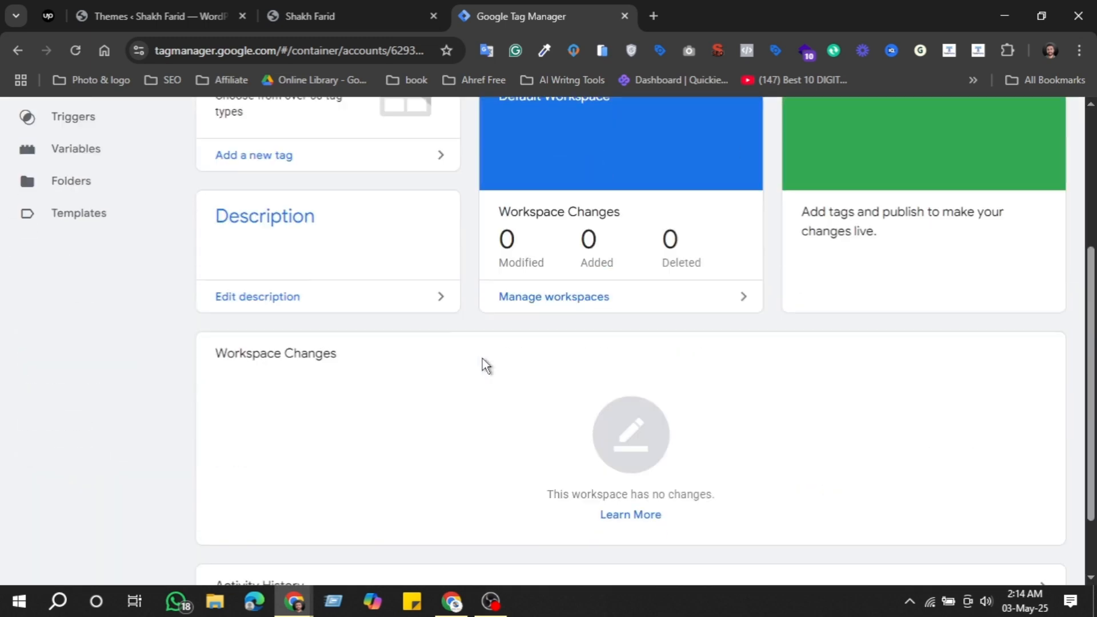
scroll(569, 363, "up", 3)
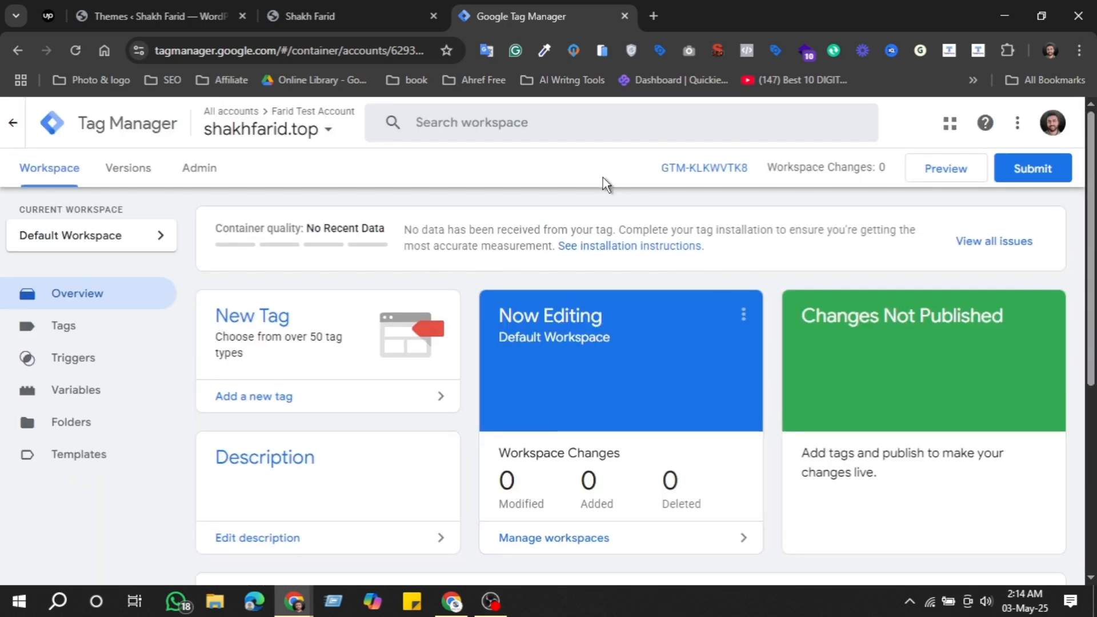
Switch to the site's WordPress admin and open the page for adding plugins.
left_click(103, 16)
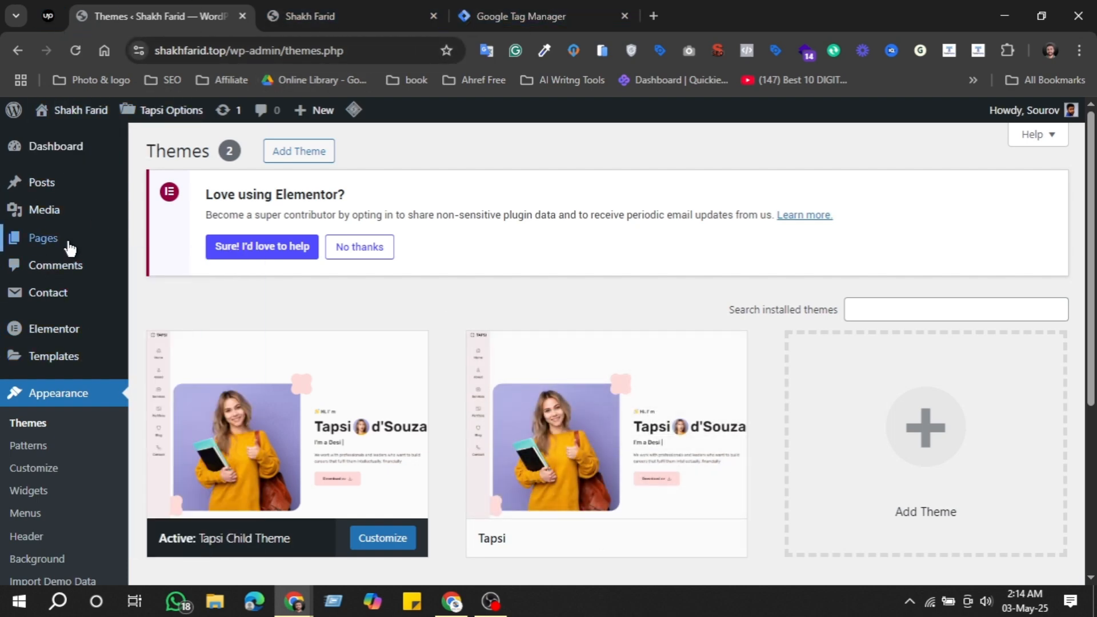
scroll(122, 304, "down", 3)
scroll(135, 317, "up", 3)
scroll(60, 354, "down", 5)
mouse_move(56, 393)
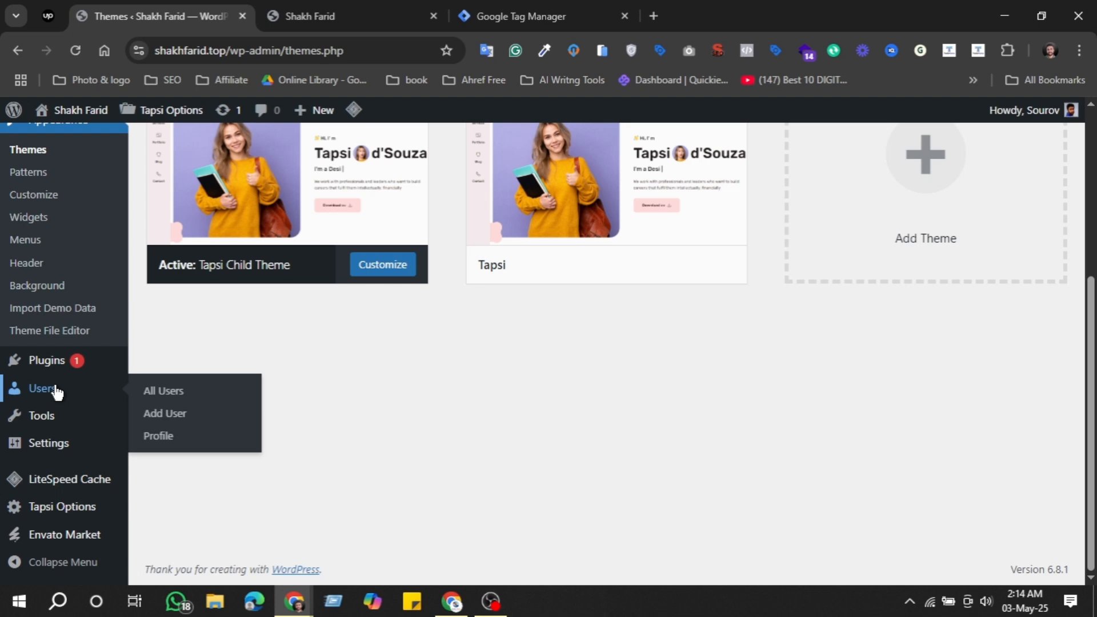
mouse_move(49, 371)
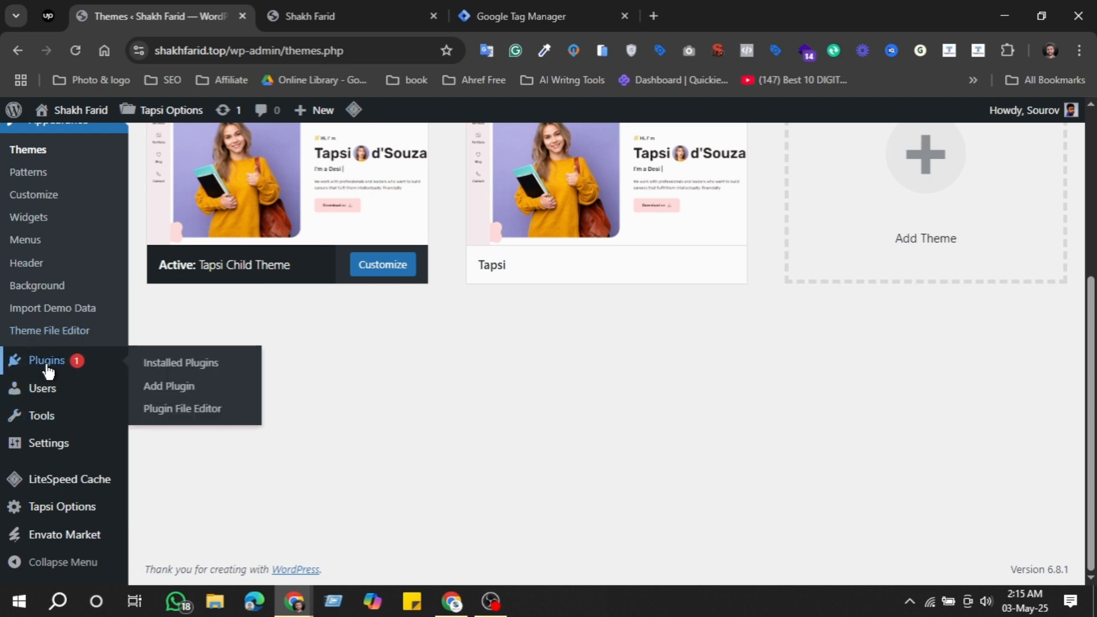
left_click(169, 387)
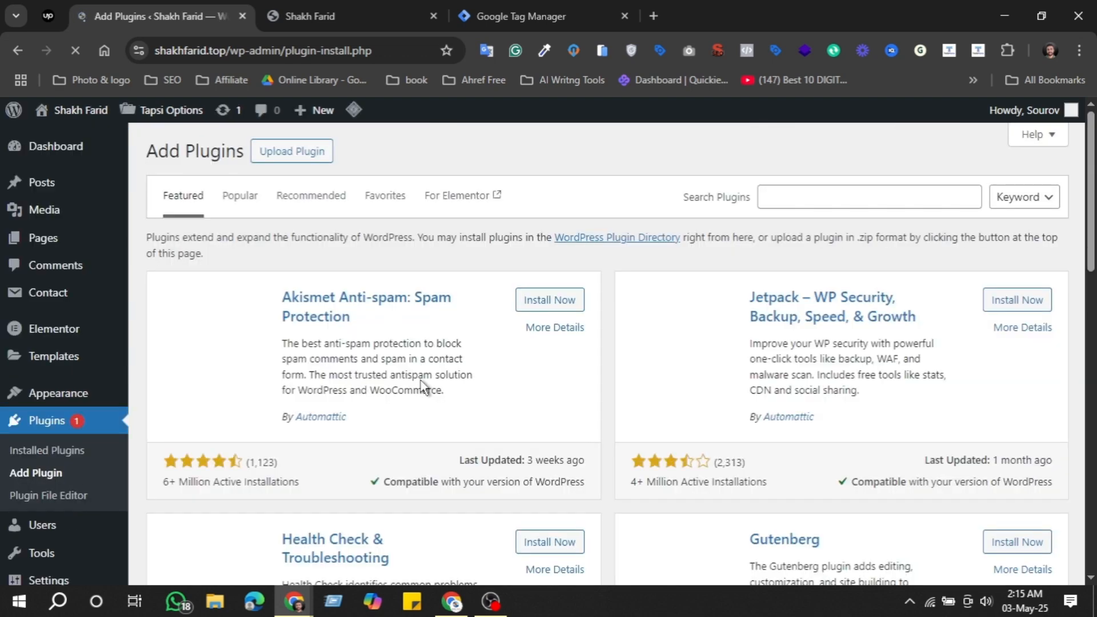
Search the plugin directory for "code snipet".
left_click(824, 197)
type("code s")
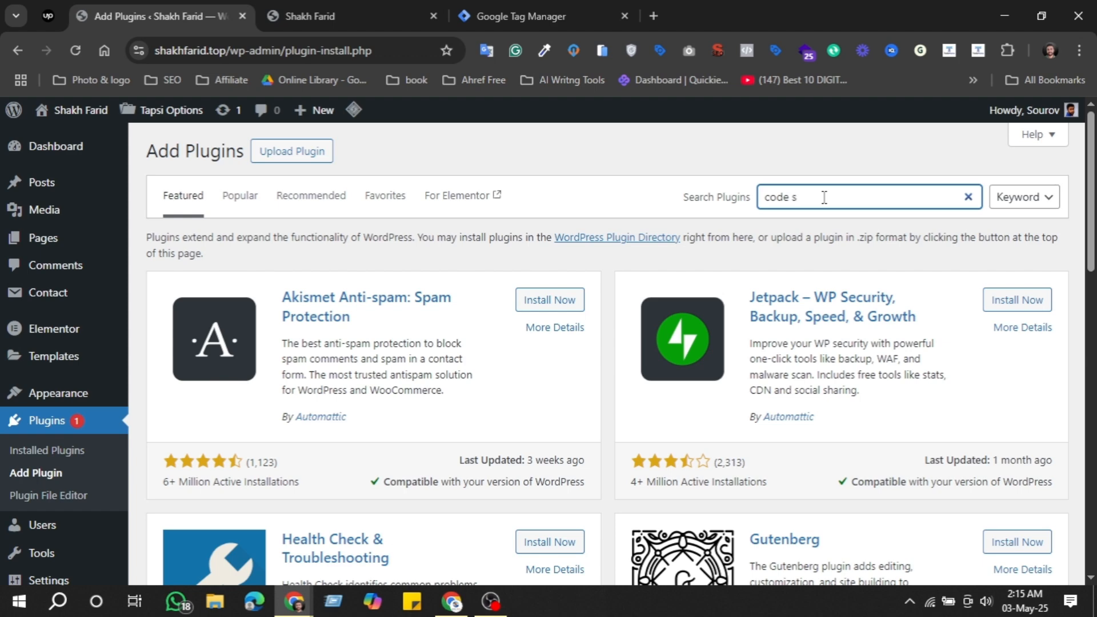
type("nipet")
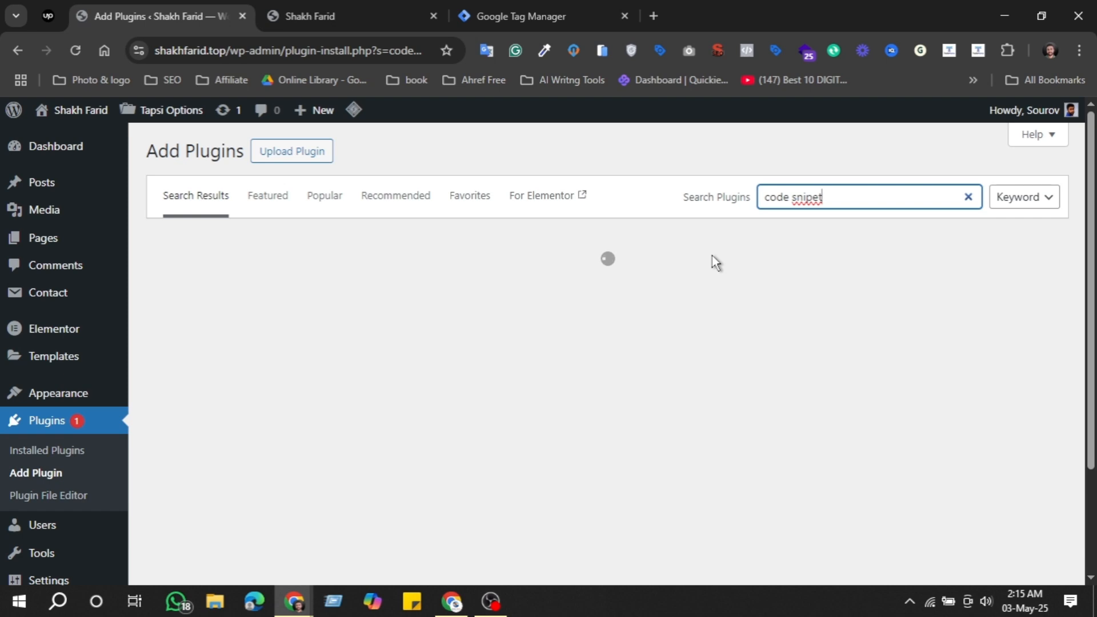
Shorten the plugin search to "code" and look through the listed plugins.
triple_click(799, 207)
double_click(847, 204)
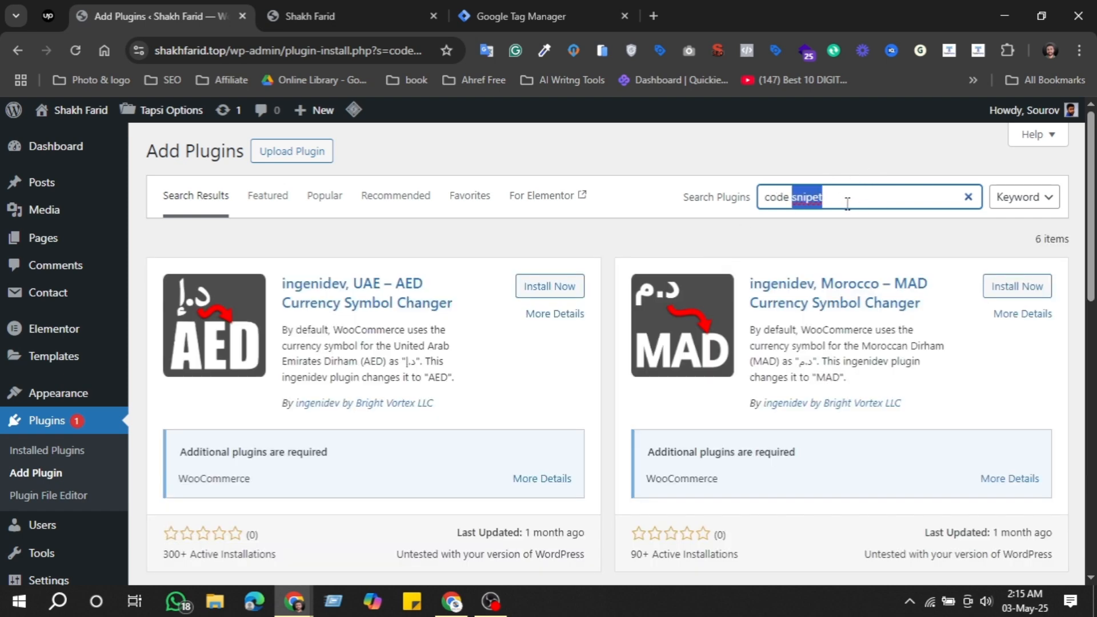
key("BackSpace")
key("BackSpace")
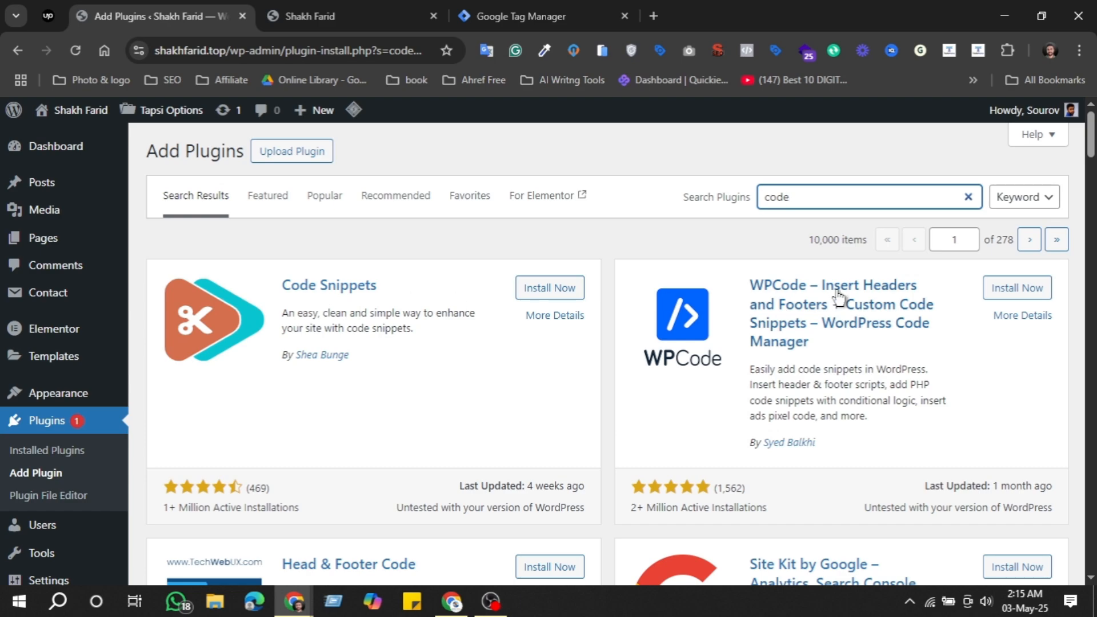
scroll(592, 371, "down", 8)
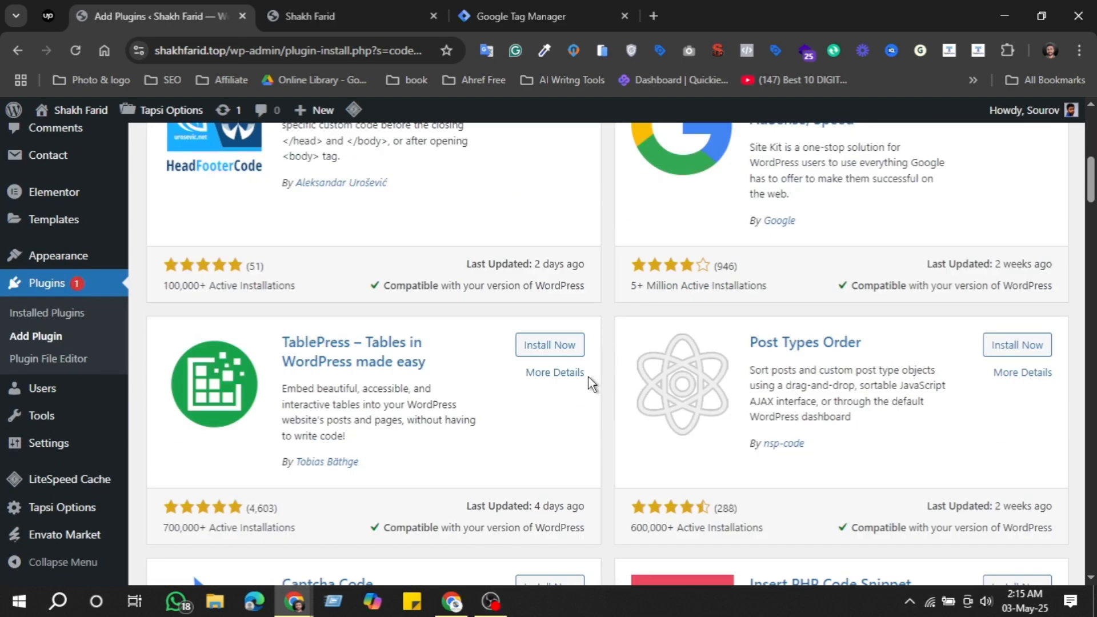
scroll(495, 393, "down", 4)
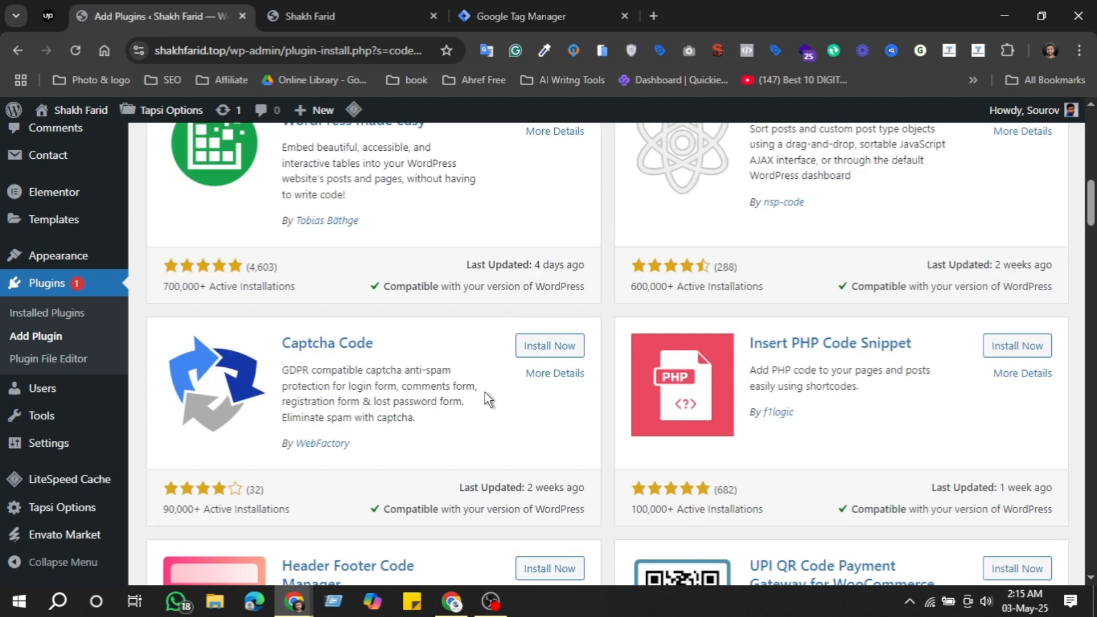
scroll(484, 392, "up", 12)
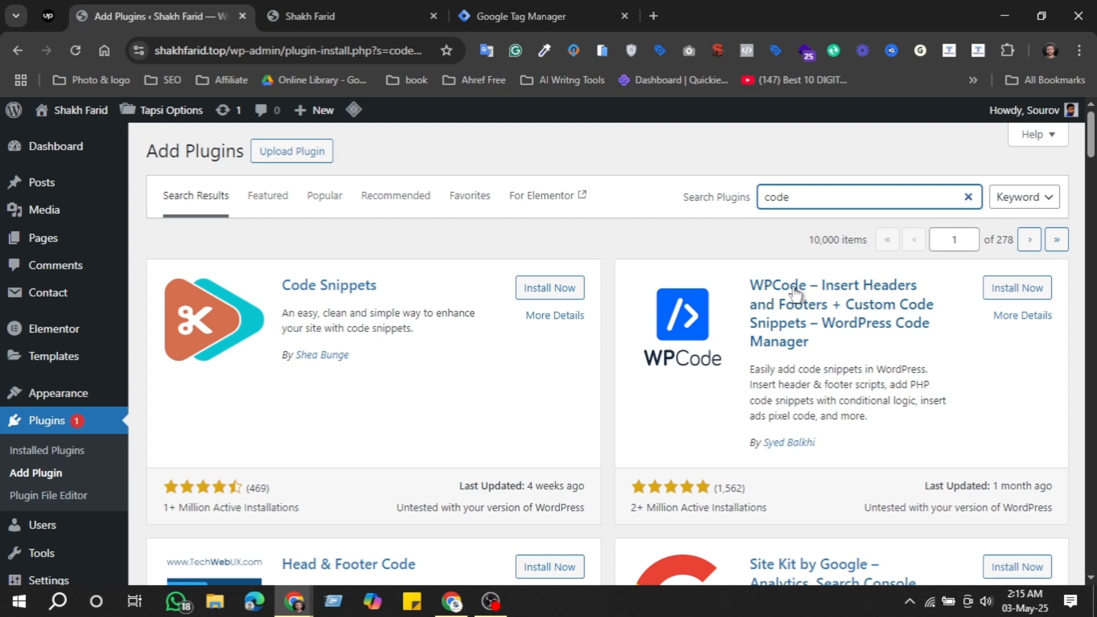
Search the plugin directory for "header footer" instead and look through the results.
double_click(833, 198)
key("BackSpace")
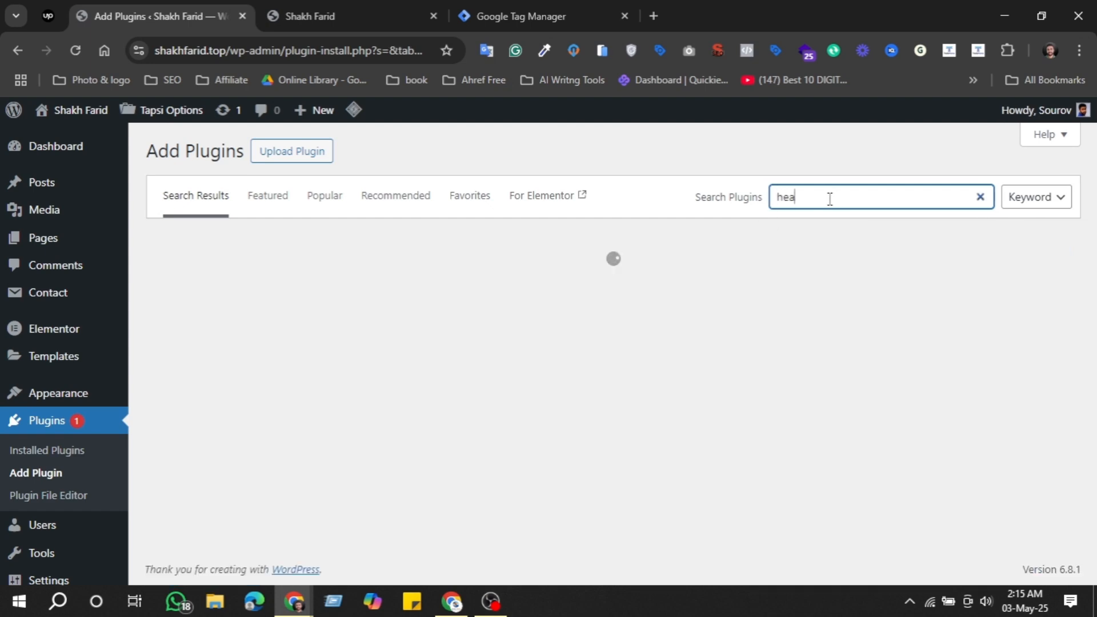
type("header footer")
scroll(567, 332, "down", 4)
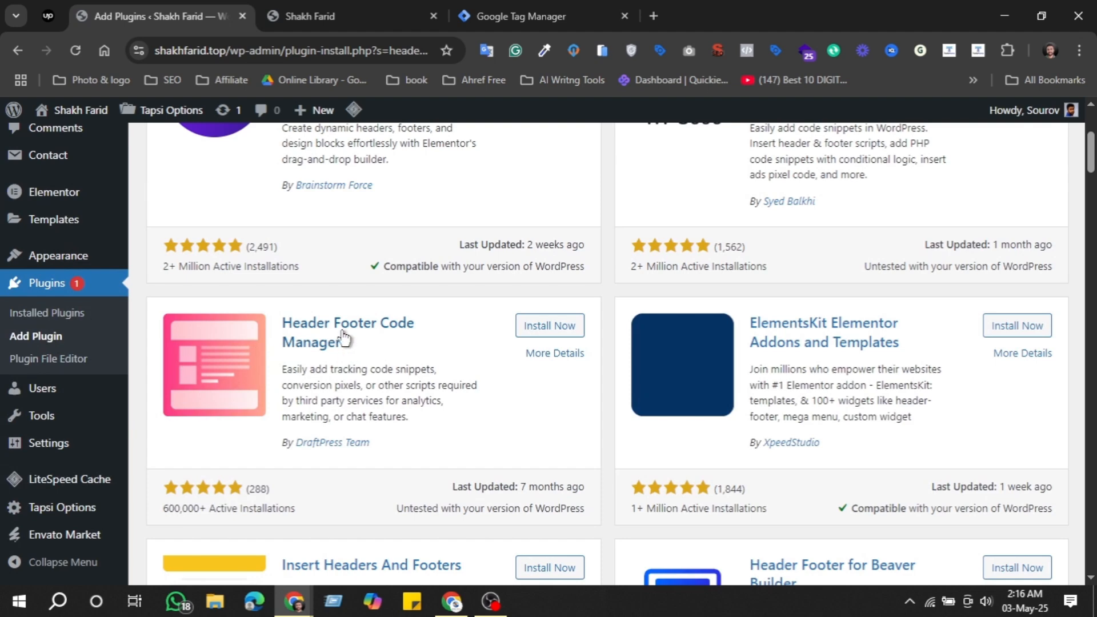
Install and activate the Header Footer Code Manager plugin, then look through the installed plugins for it.
left_click(549, 325)
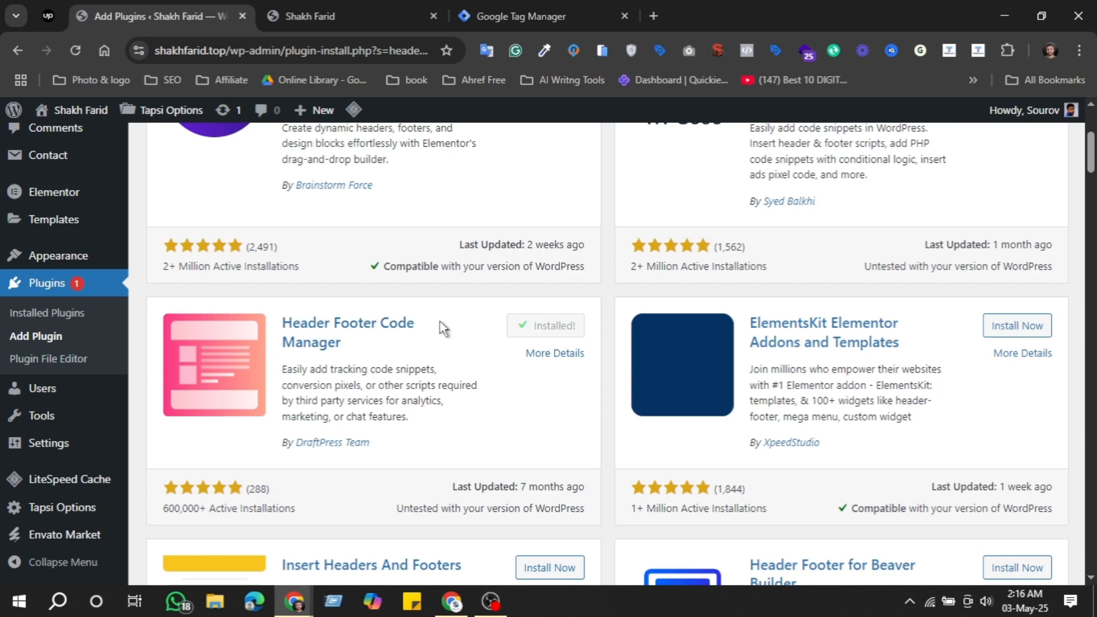
left_click(535, 331)
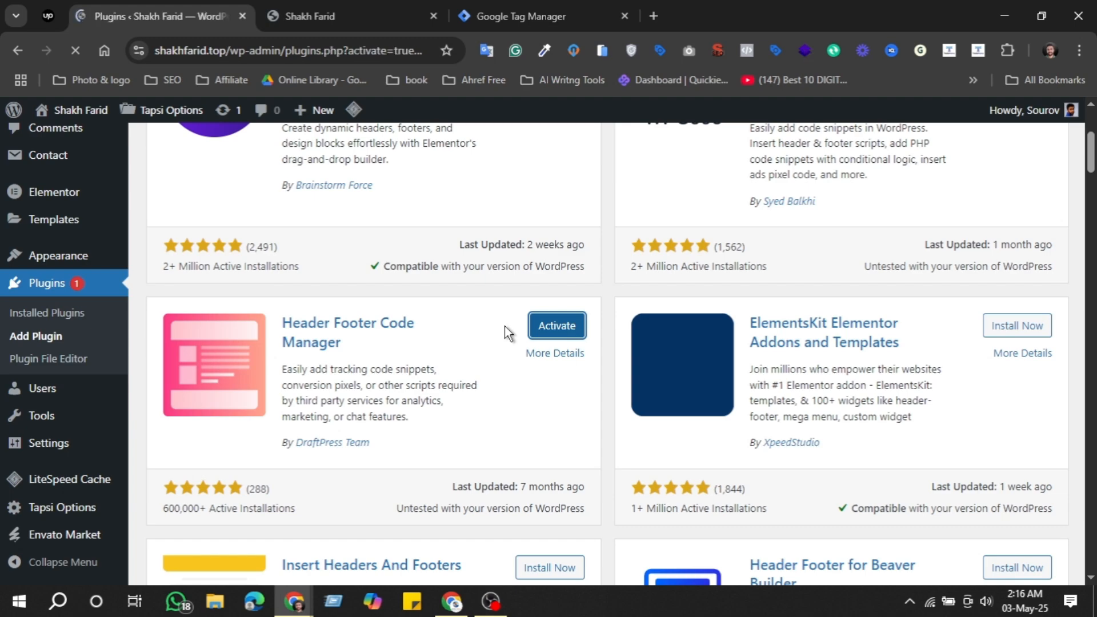
scroll(257, 394, "down", 3)
scroll(257, 399, "down", 12)
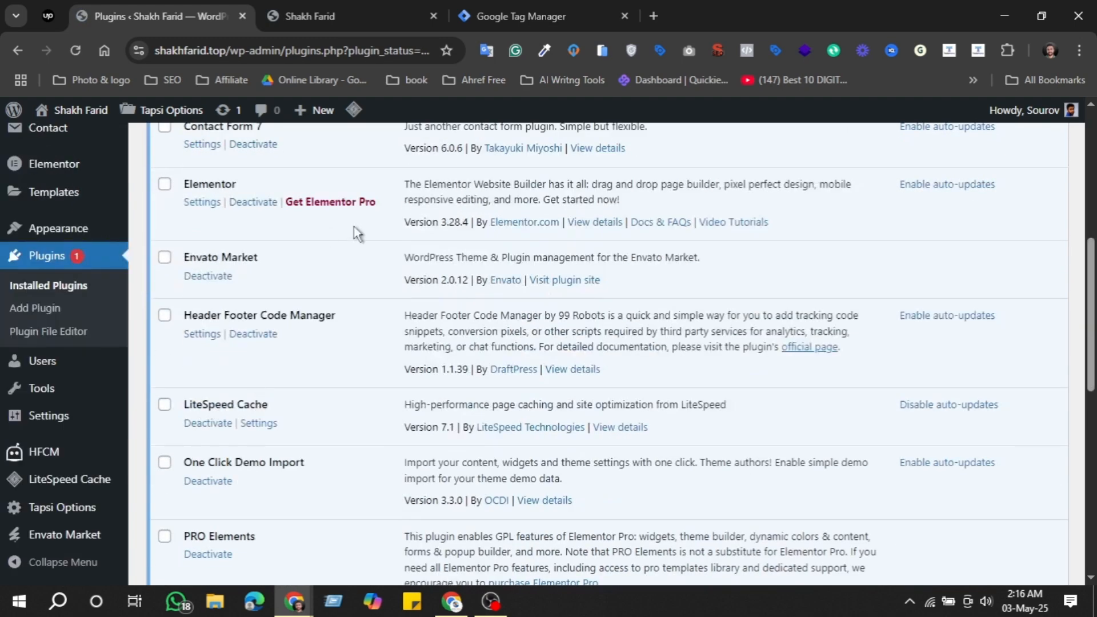
scroll(250, 432, "up", 2)
scroll(250, 431, "up", 10)
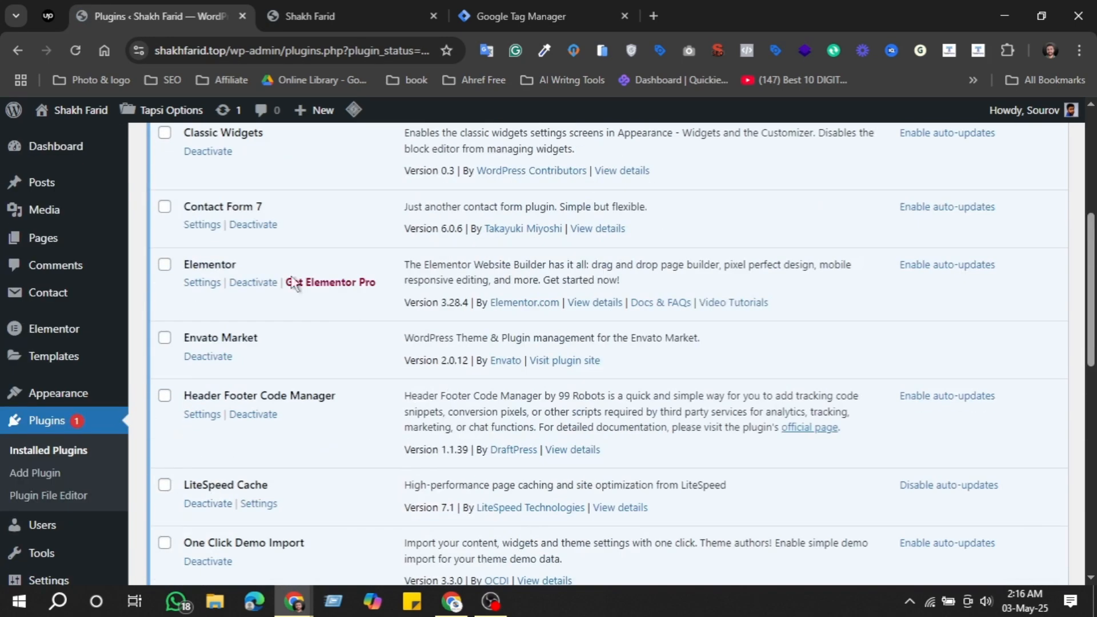
Switch to Tag Manager, open the container's installation code and copy the snippet meant for the <head> section.
left_click(552, 16)
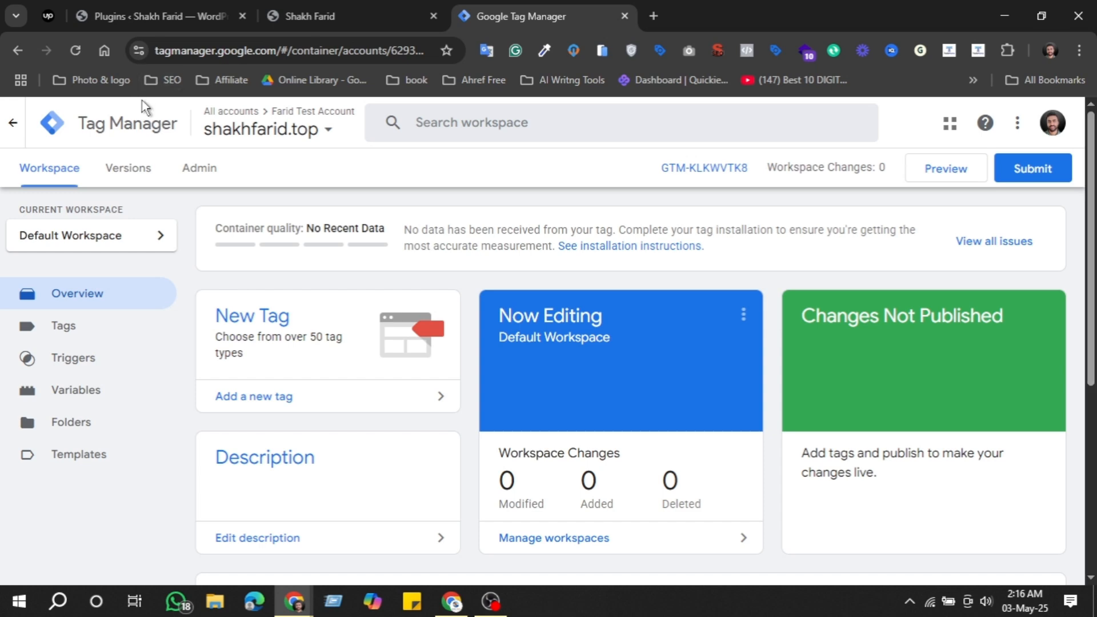
left_click(722, 169)
scroll(439, 351, "down", 1)
scroll(445, 308, "up", 1)
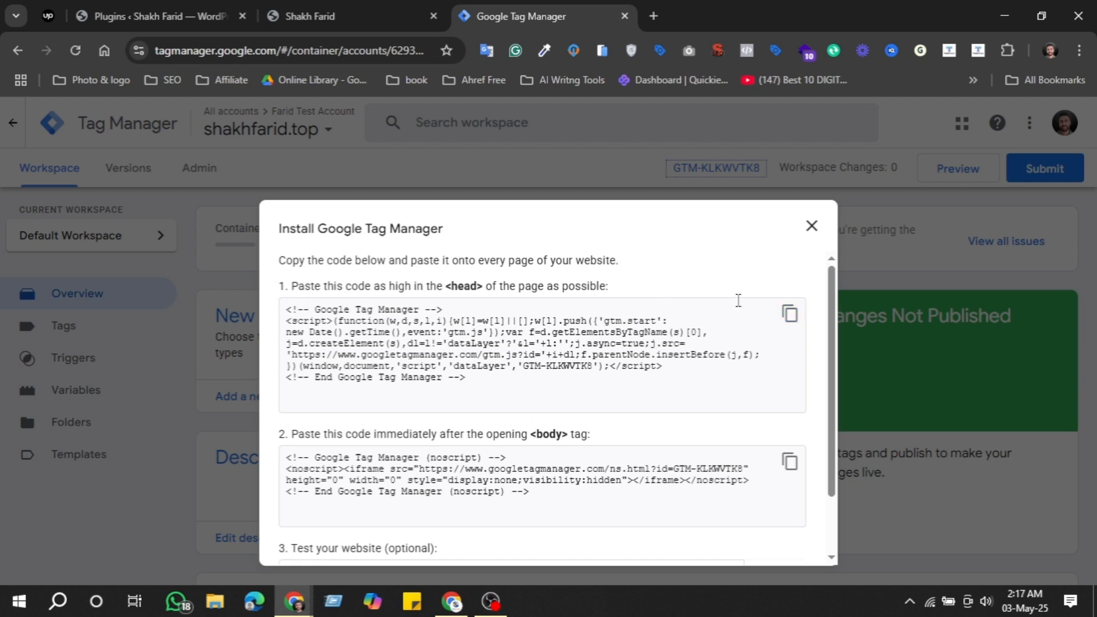
left_click_drag(480, 377, 286, 301)
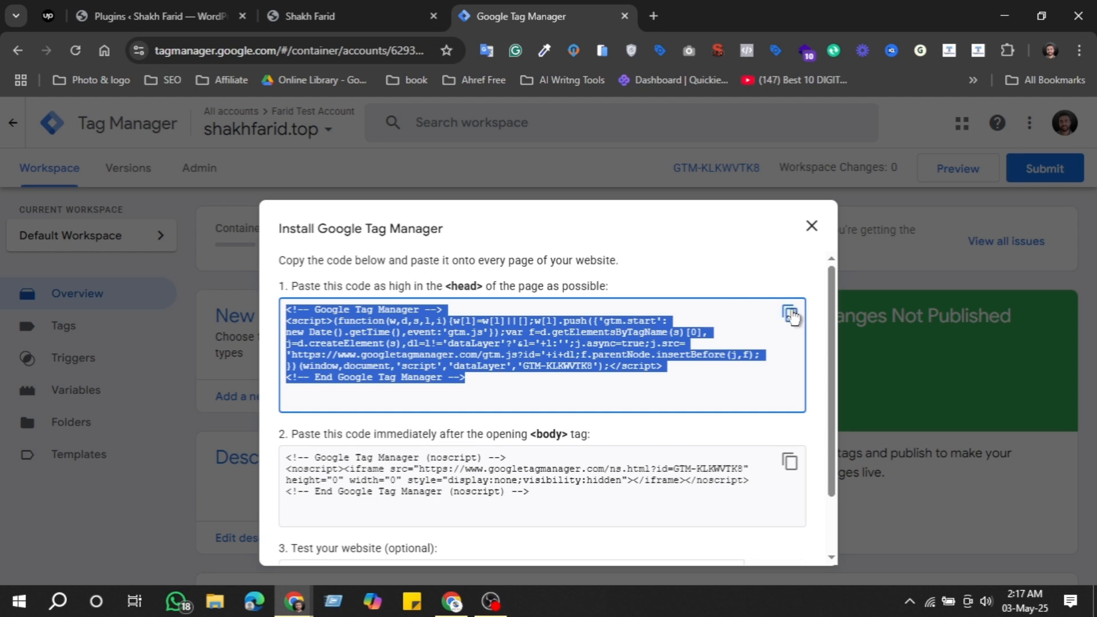
left_click(789, 316)
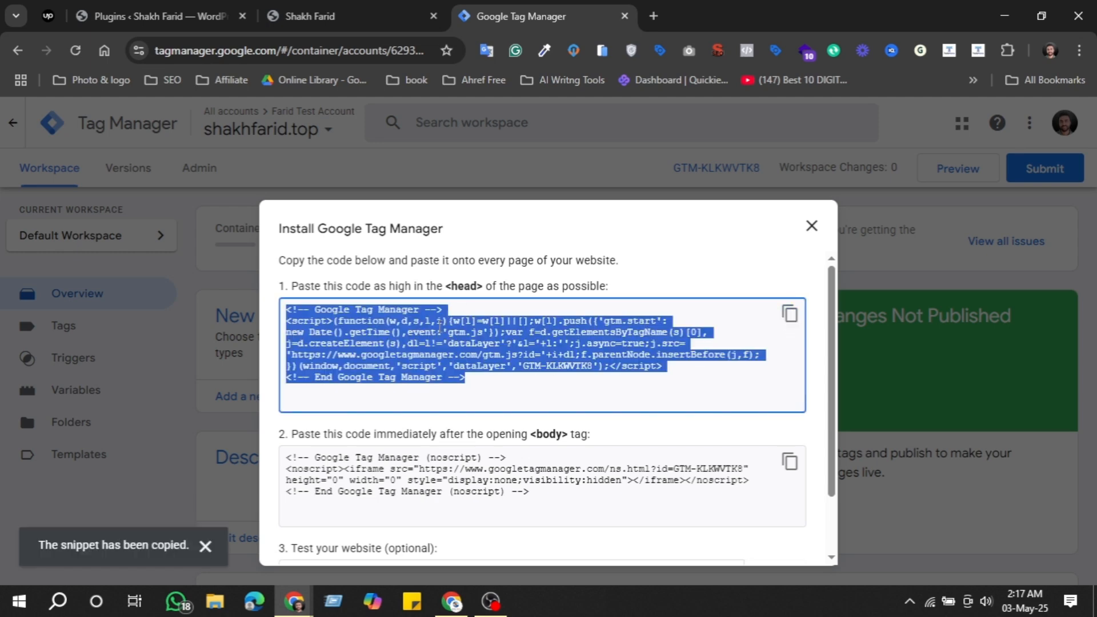
Return to the WordPress admin and open a new snippet form in Header Footer Code Manager.
left_click(185, 13)
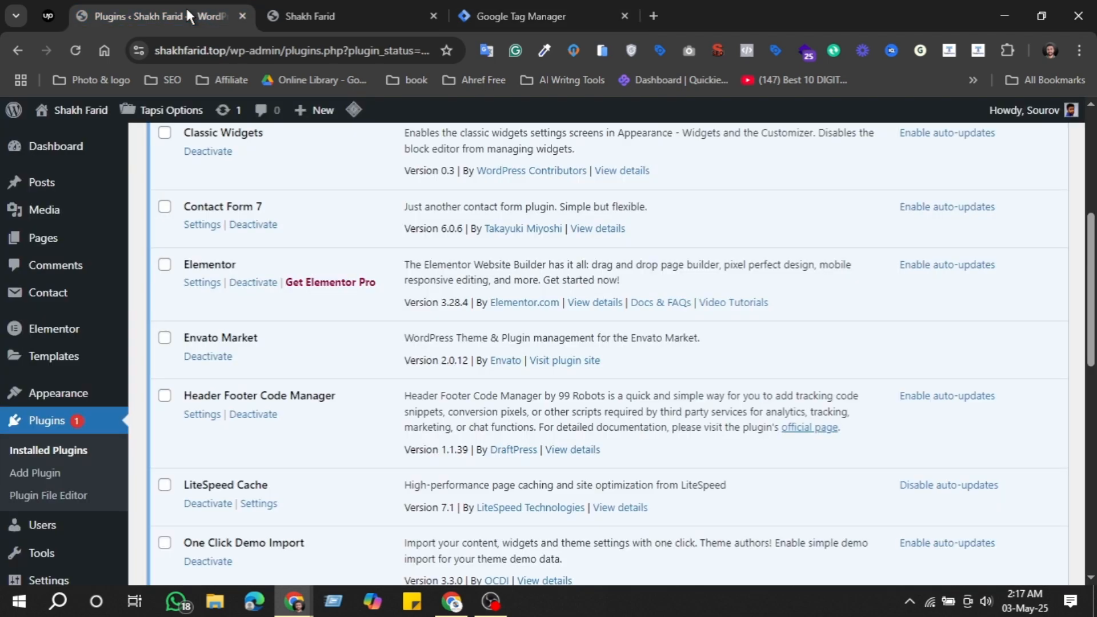
scroll(63, 417, "down", 9)
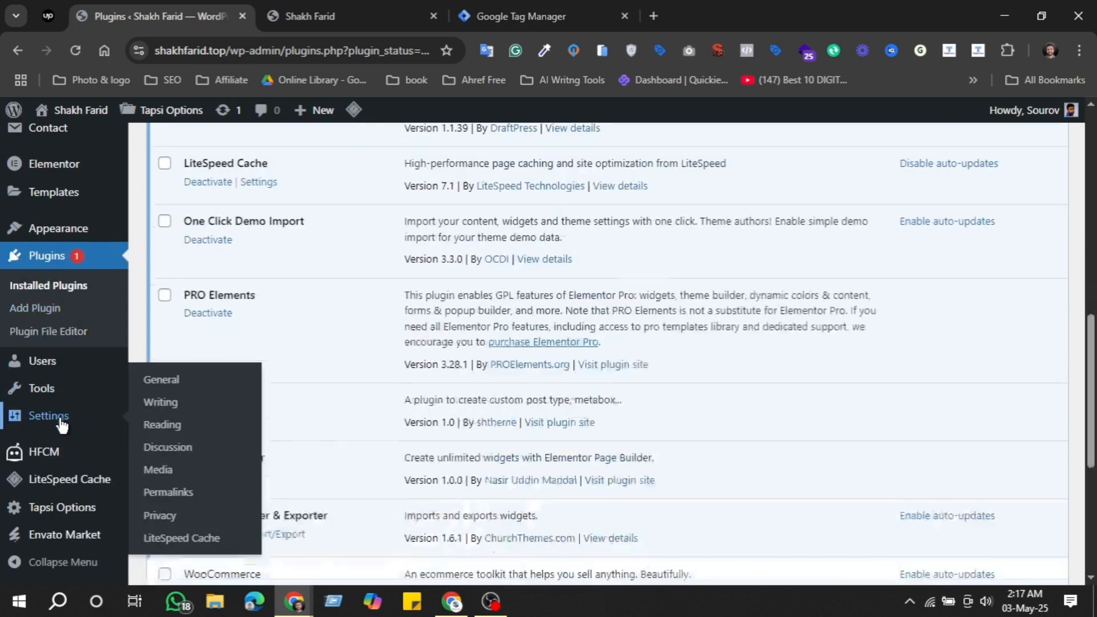
mouse_move(51, 456)
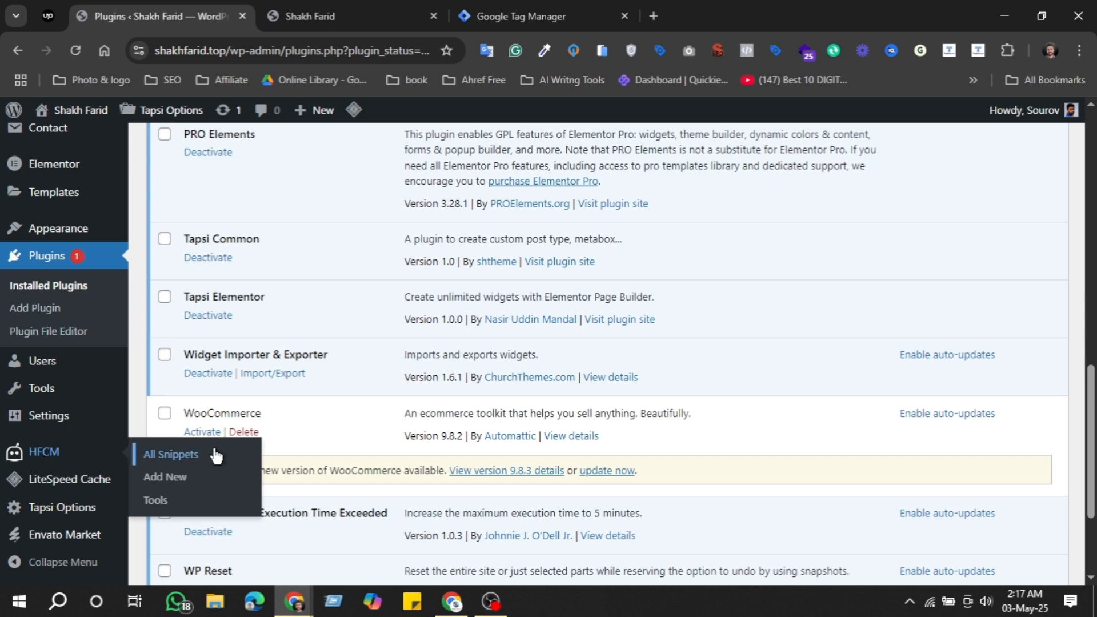
left_click(170, 477)
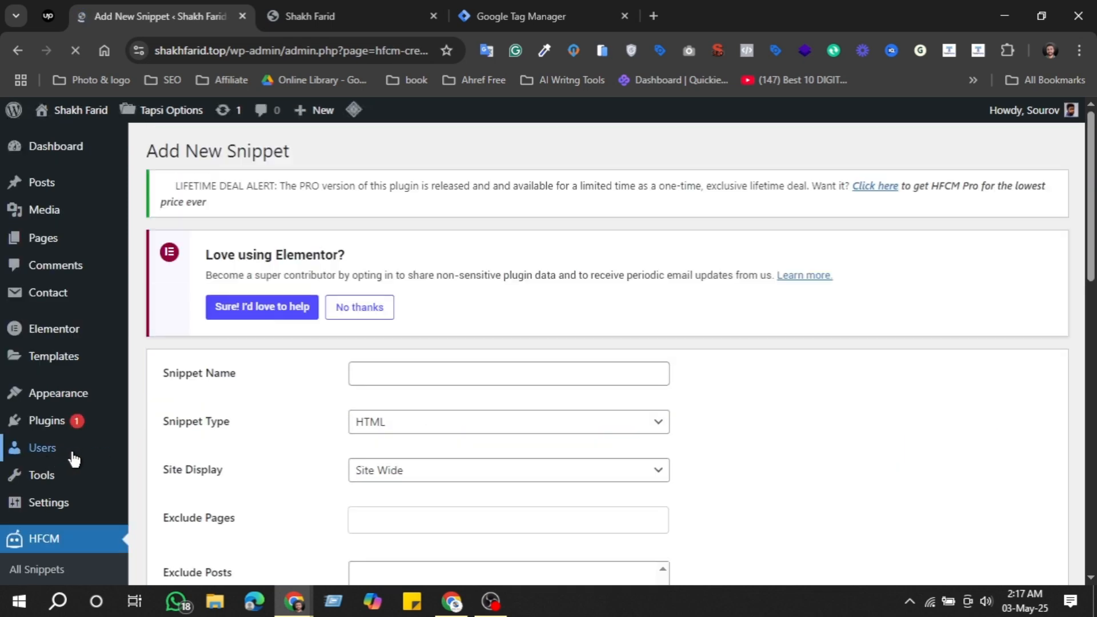
Name the new snippet "Google Tag Manger".
scroll(876, 382, "down", 5)
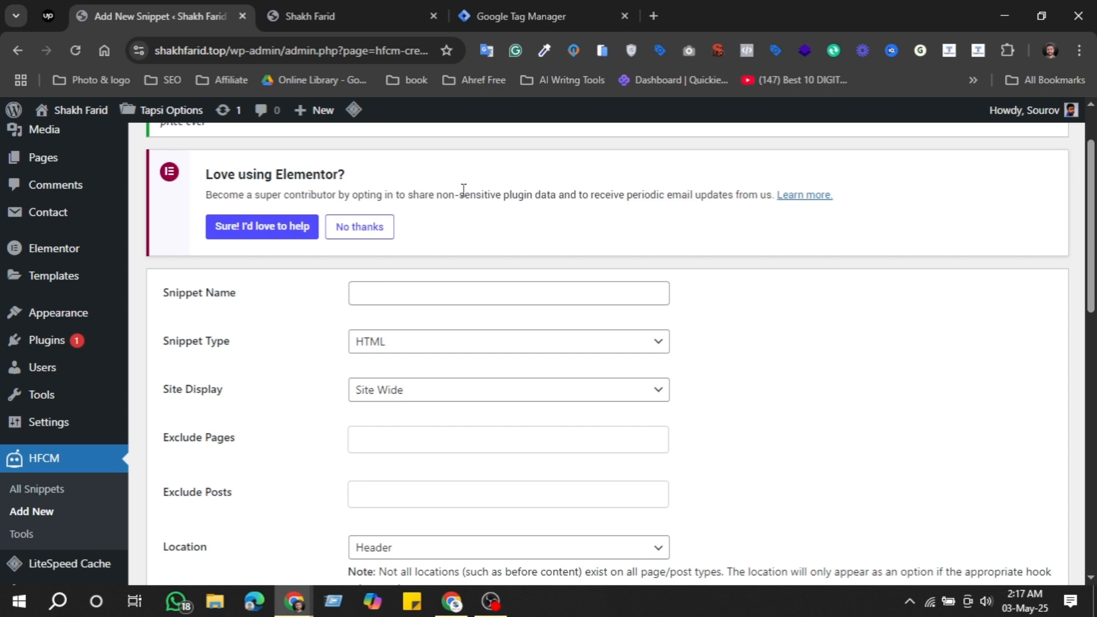
scroll(752, 350, "up", 4)
scroll(385, 357, "down", 1)
left_click(367, 290)
left_click(492, 331)
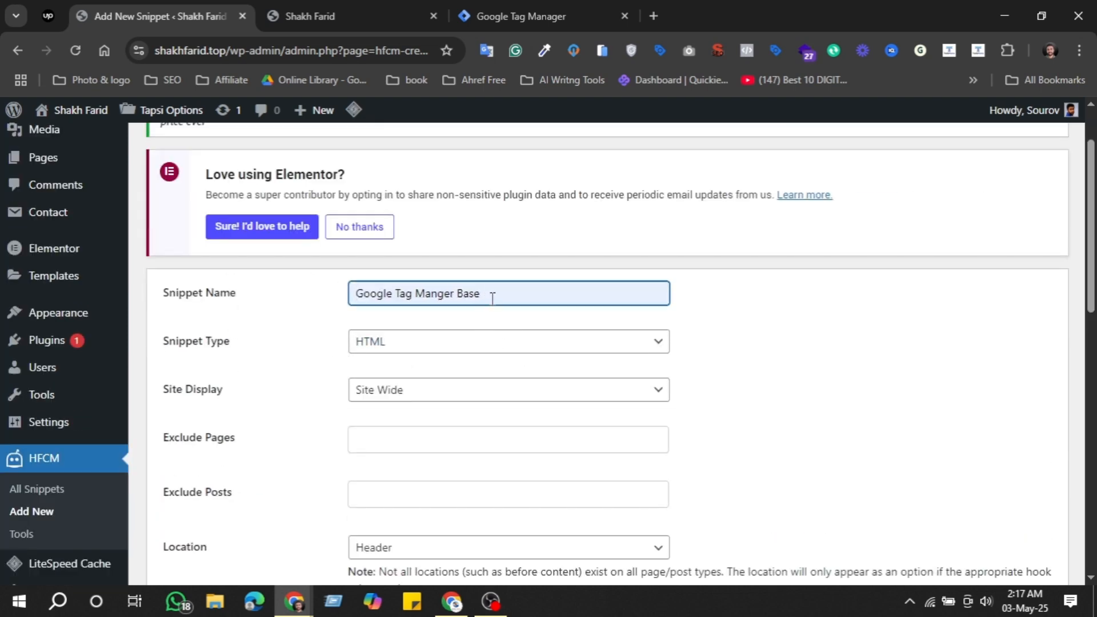
double_click(470, 299)
key("BackSpace")
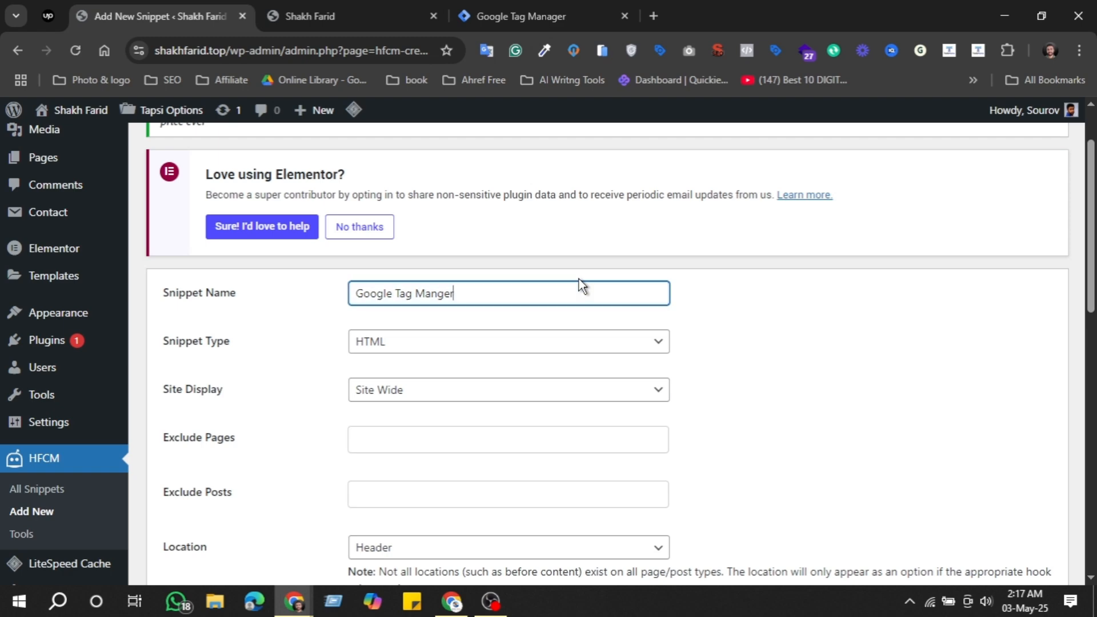
left_click(777, 367)
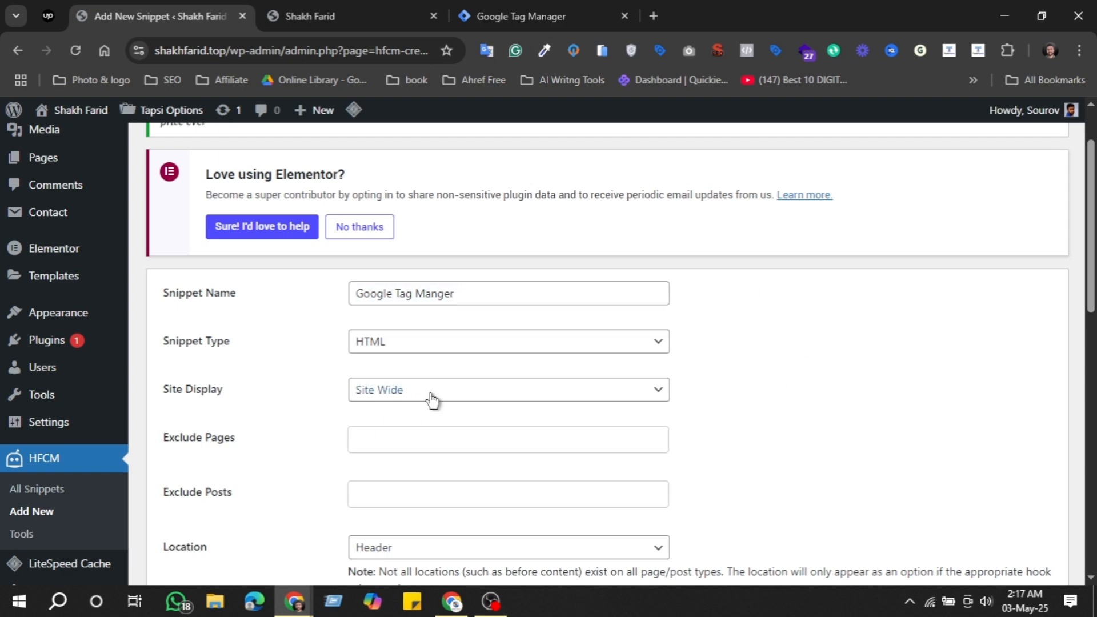
Paste the copied Google Tag Manager head script into the snippet's code, save the snippet and review its saved settings.
scroll(431, 399, "down", 1)
scroll(426, 372, "down", 3)
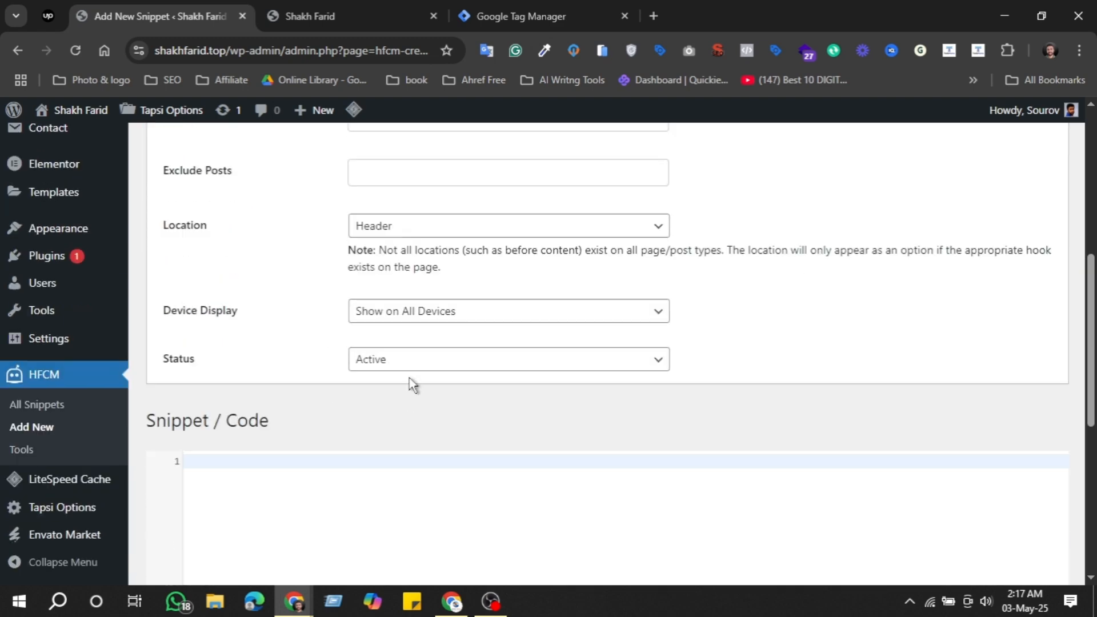
scroll(406, 358, "down", 3)
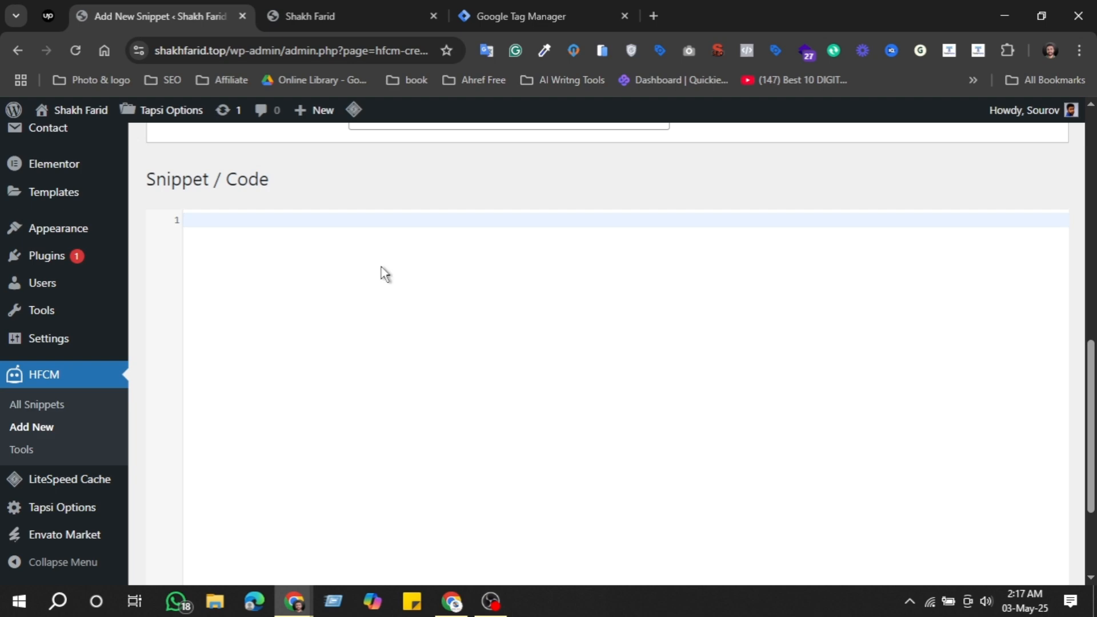
type("<!-- Google Tag Manager --> <script>(function(w,d,s,l,i){w[l]=w[l]||[];w[l].push({'gtm.start': new Date().getTime(),event:'gtm.js'});var f=d.getElementsByTagName(s)[0], j=d.createElement(s),dl=l!='dataLayer'?'&l='+l:'';j.async=true;j.src= 'https://www.googletagmanager.com/gtm.js?id='+i+dl;f.parentNode.insertBefore(j,f); })(window,document,'script','dataLayer','GTM-XXXXXXX');</script> <!-- End Google Tag Manager -->")
scroll(416, 338, "up", 2)
scroll(268, 362, "down", 4)
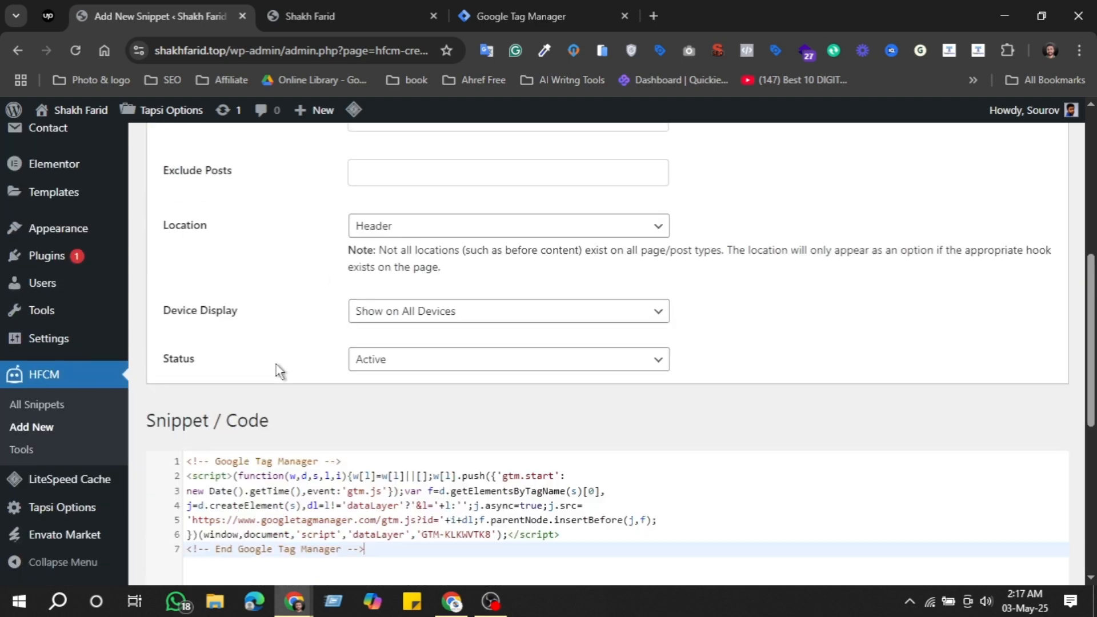
scroll(455, 417, "down", 6)
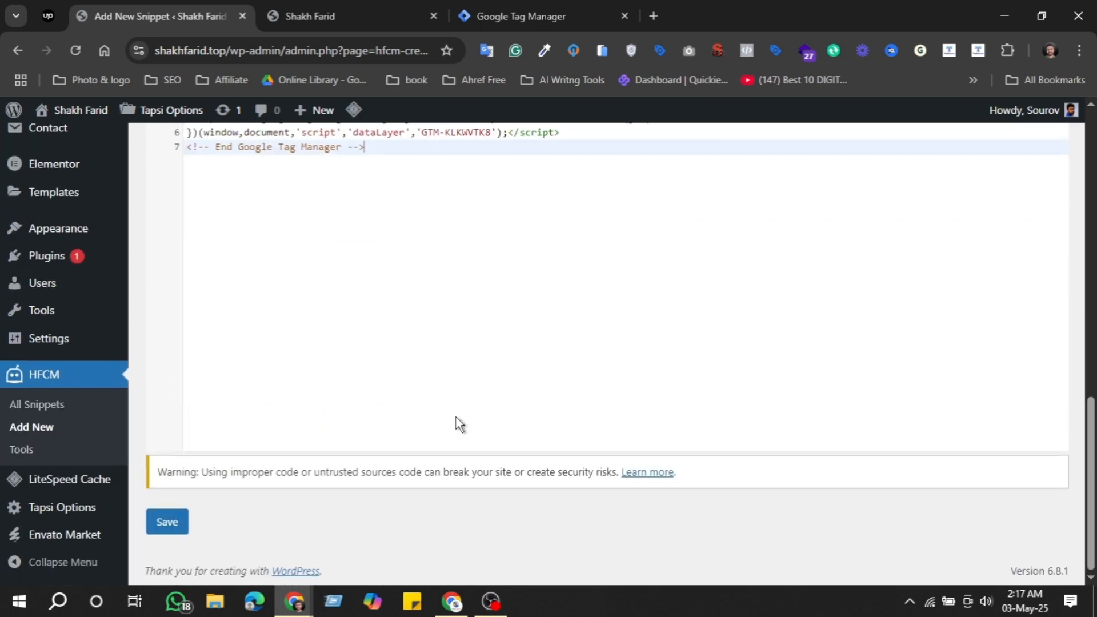
left_click(167, 518)
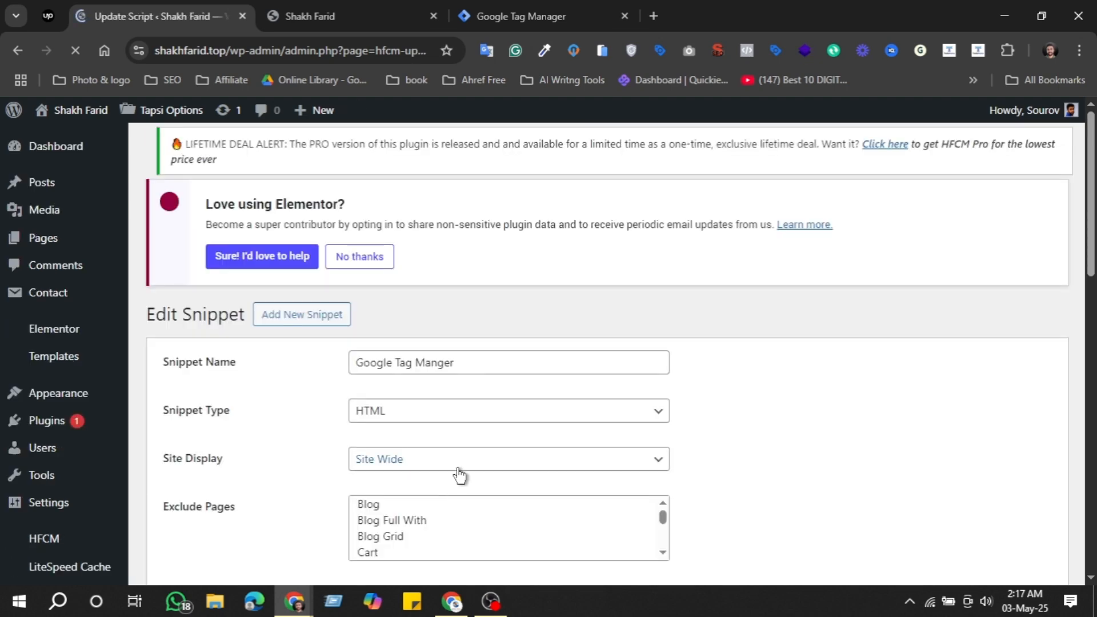
scroll(247, 429, "down", 7)
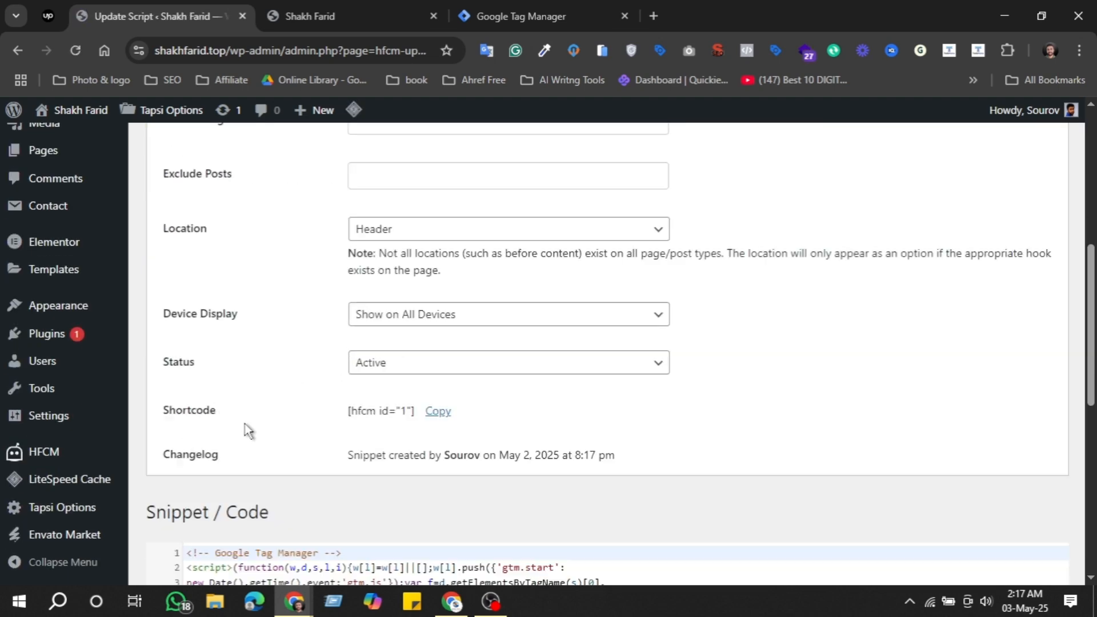
scroll(248, 430, "down", 4)
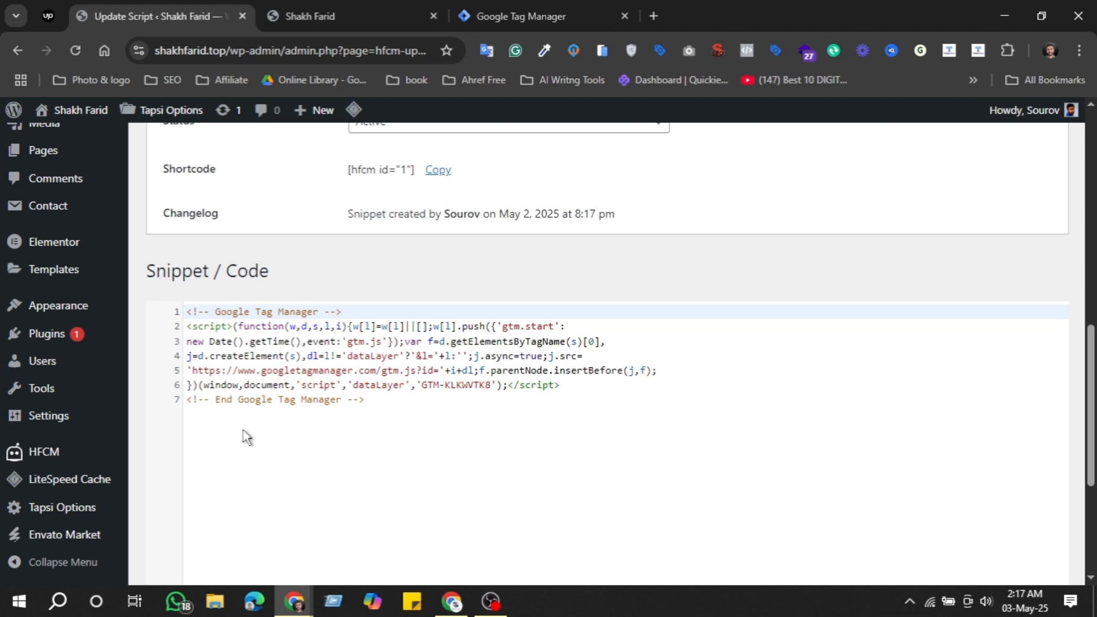
scroll(247, 438, "up", 11)
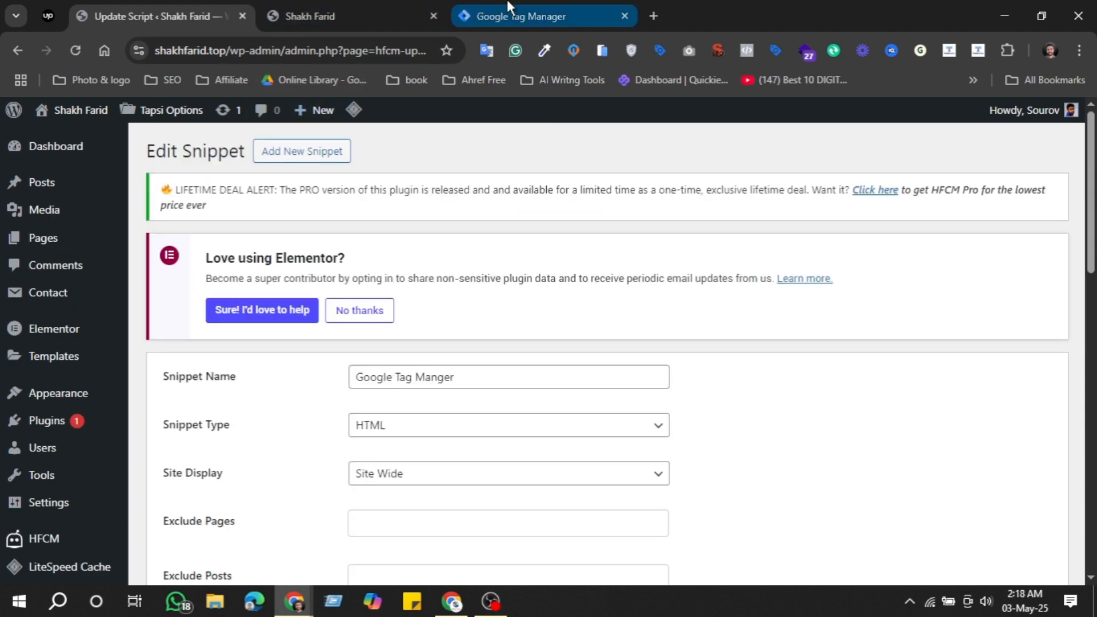
Switch back to Tag Manager, review the head and body installation instructions, and close them.
left_click(534, 12)
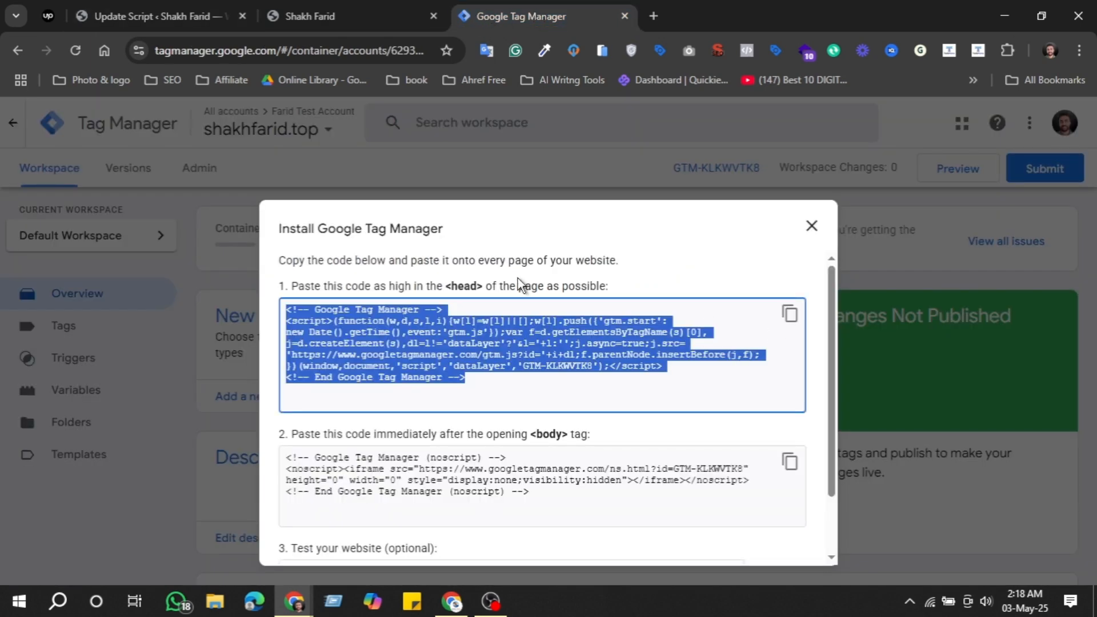
scroll(531, 400, "down", 1)
scroll(543, 328, "up", 1)
scroll(539, 452, "down", 1)
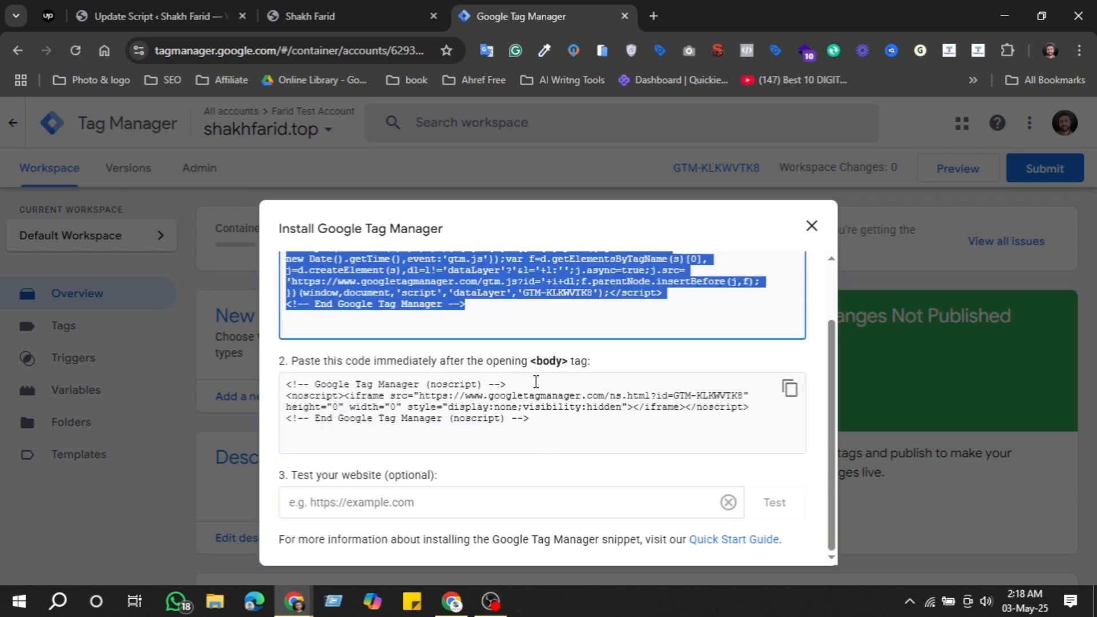
scroll(506, 410, "up", 2)
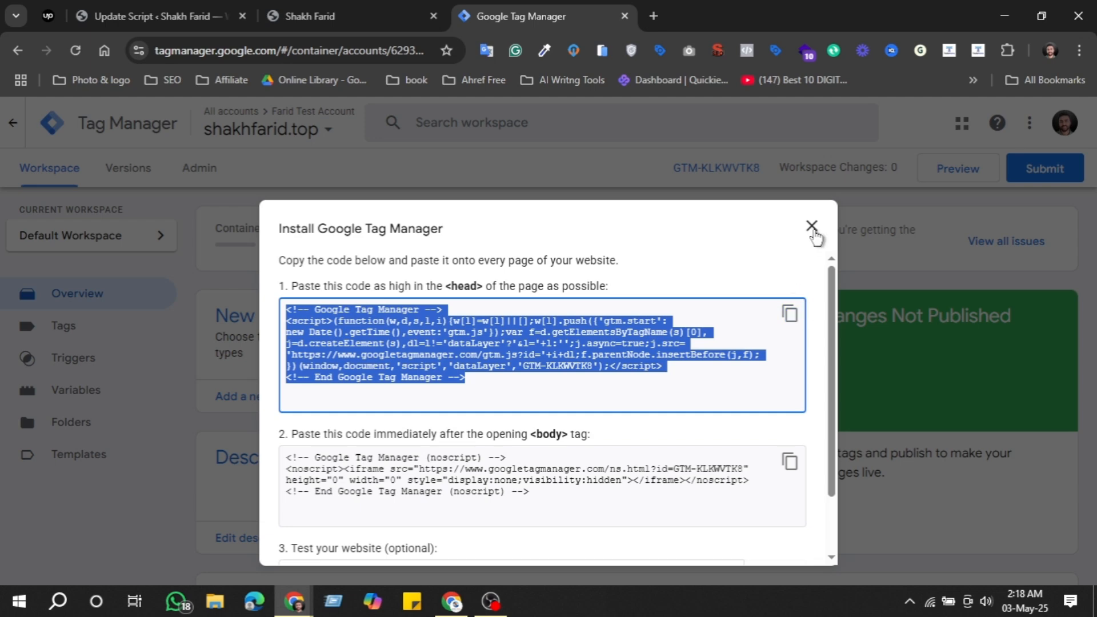
left_click(811, 226)
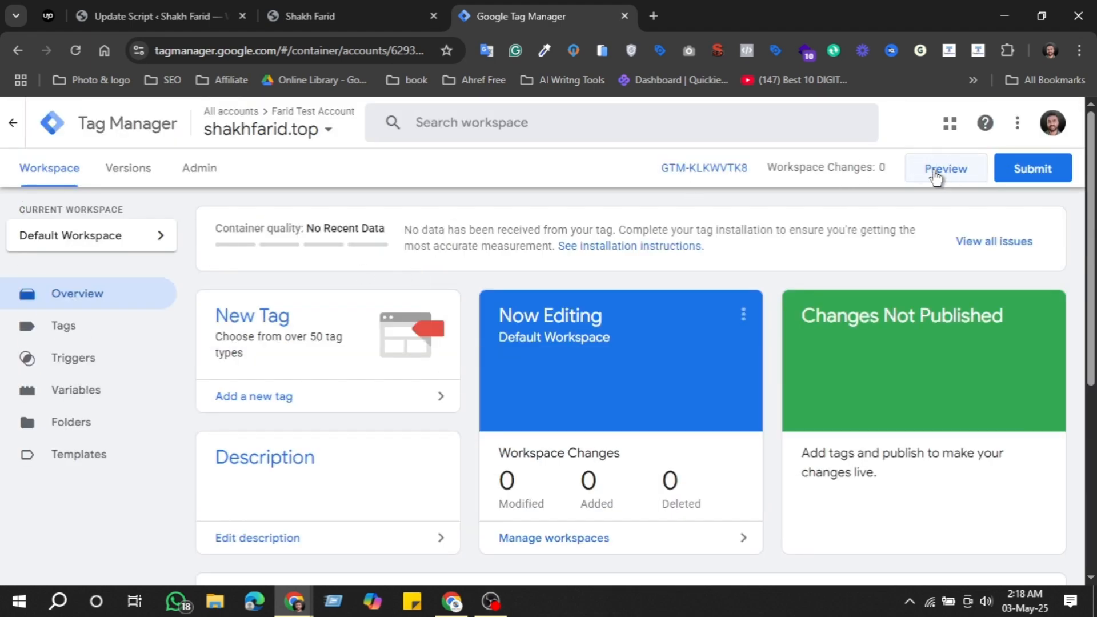
left_click(933, 174)
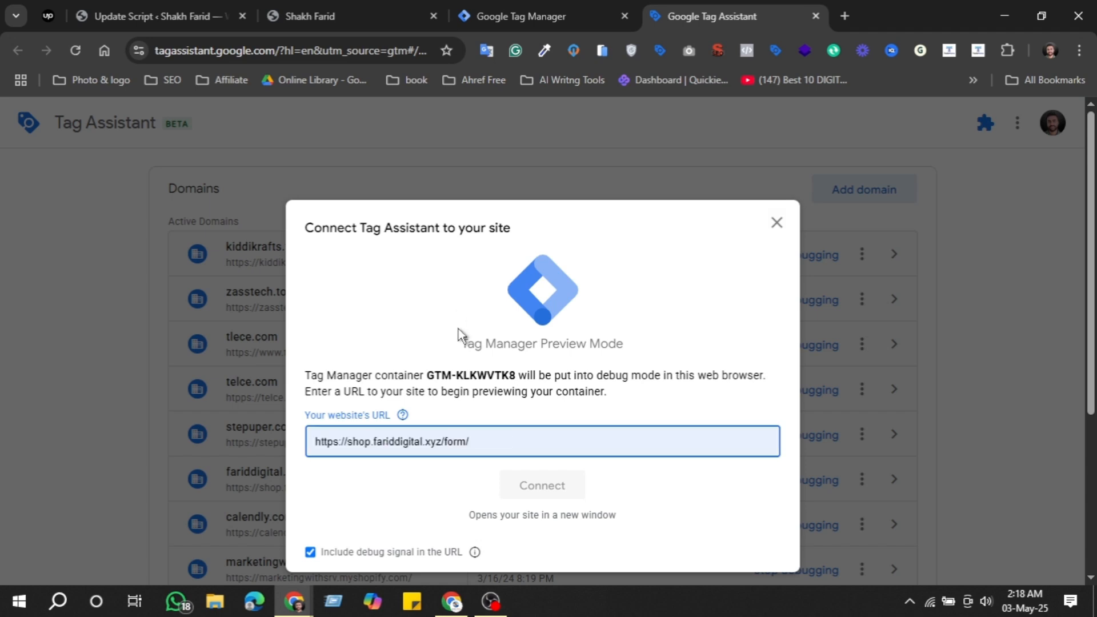
left_click(394, 439)
left_click(345, 16)
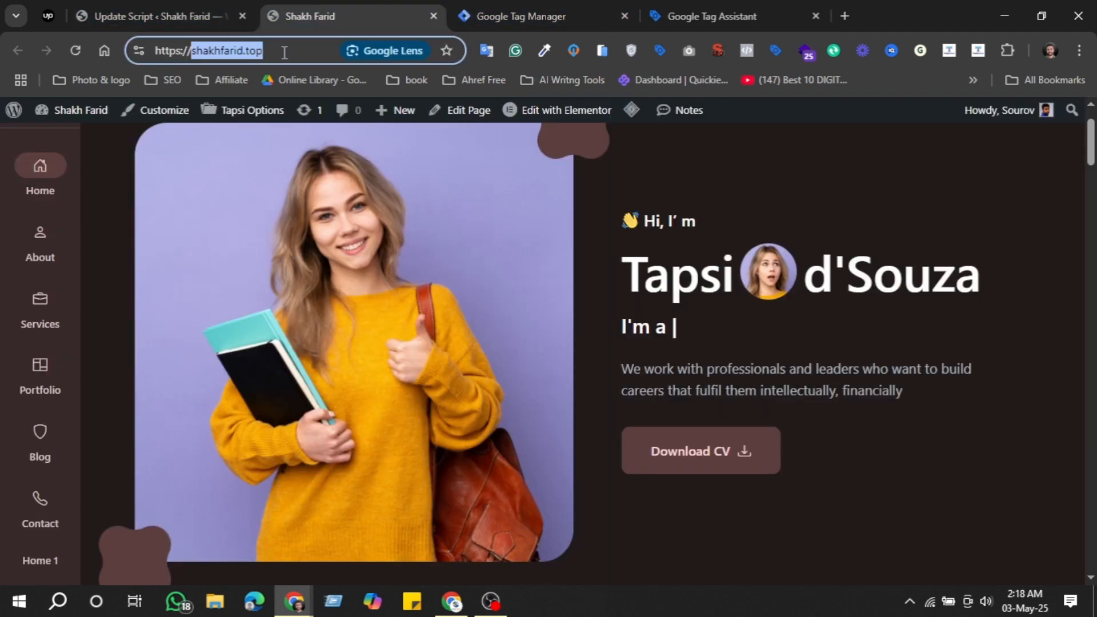
left_click(702, 9)
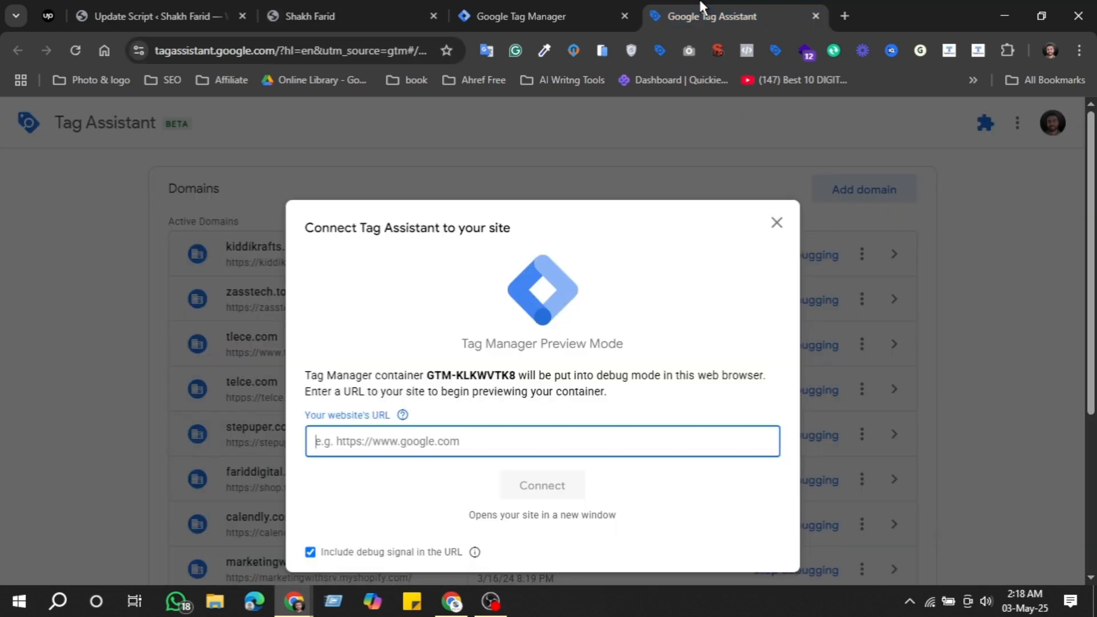
type("https://shakhfarid.top/")
left_click(522, 486)
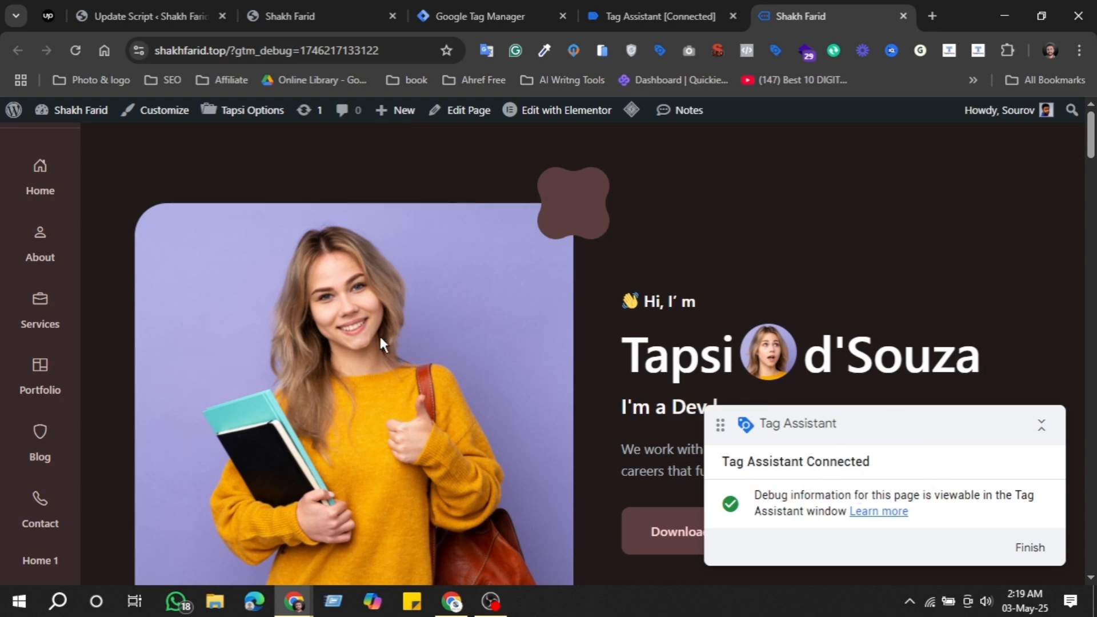
Look over the site opened in debug mode, then switch to Tag Assistant and continue to its debug summary.
scroll(402, 343, "down", 5)
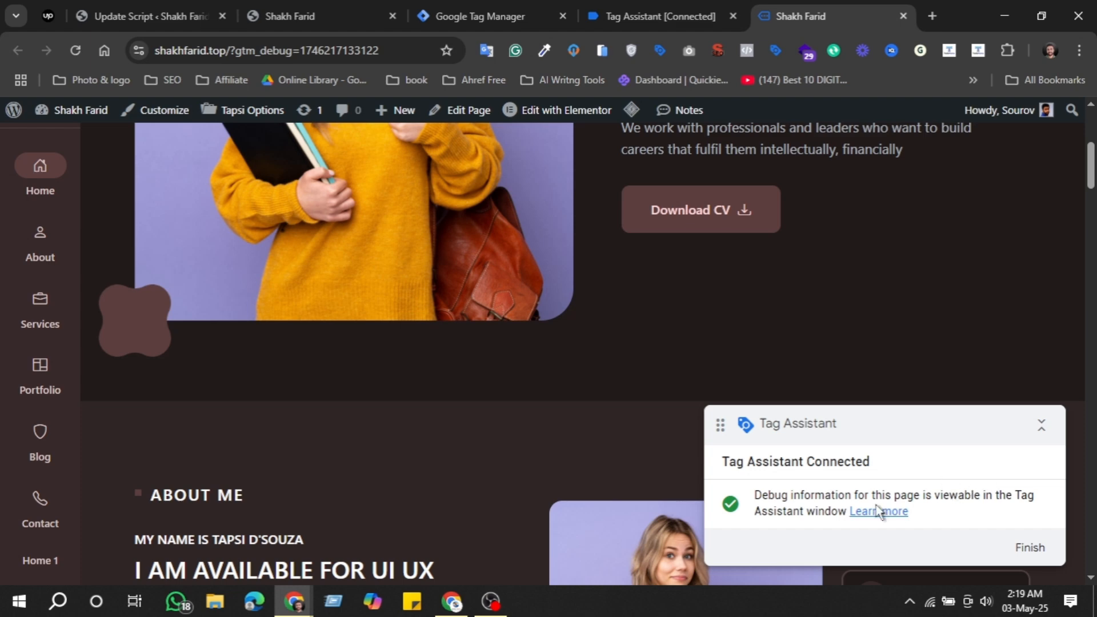
scroll(486, 401, "up", 5)
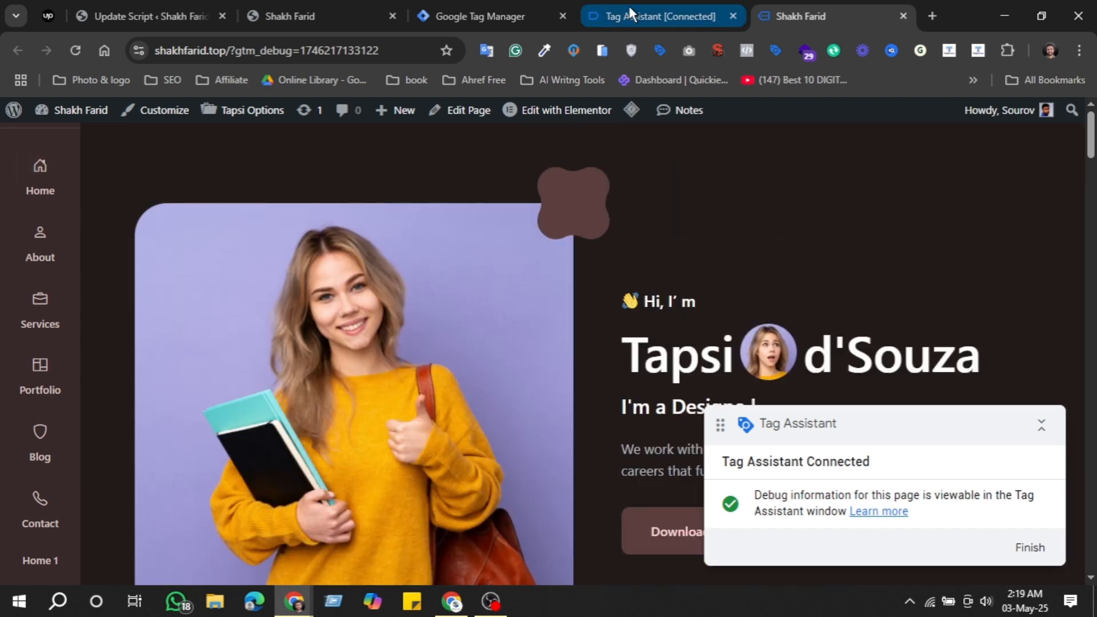
left_click(657, 5)
left_click(539, 403)
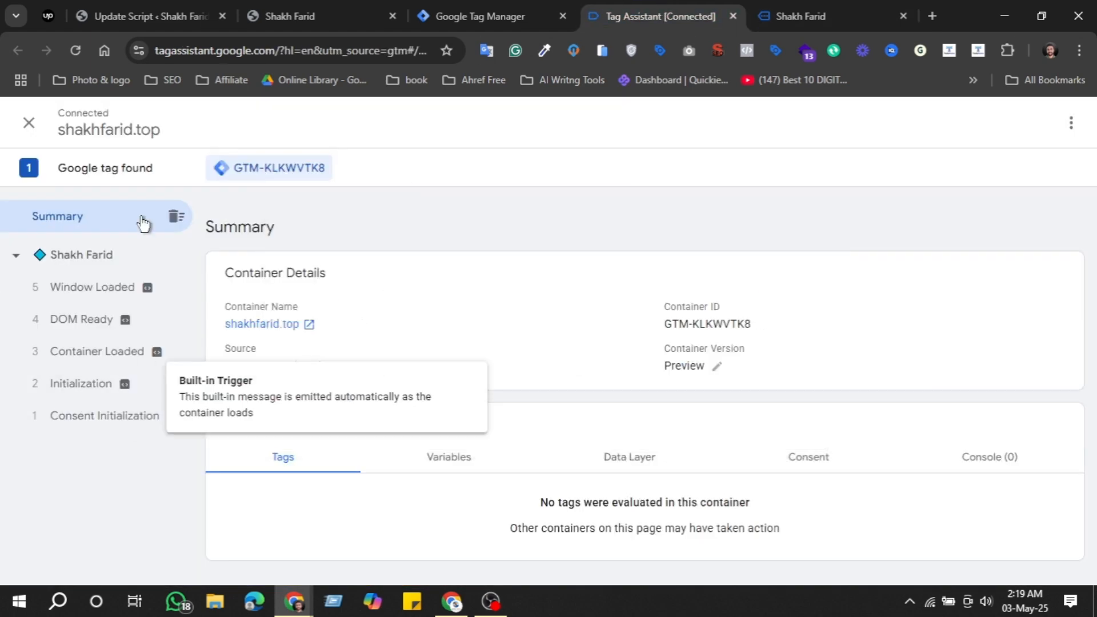
Look through the debug-connected site's experience and portfolio sections and return to the Tag Assistant summary.
left_click(834, 12)
scroll(514, 274, "down", 5)
scroll(503, 292, "down", 12)
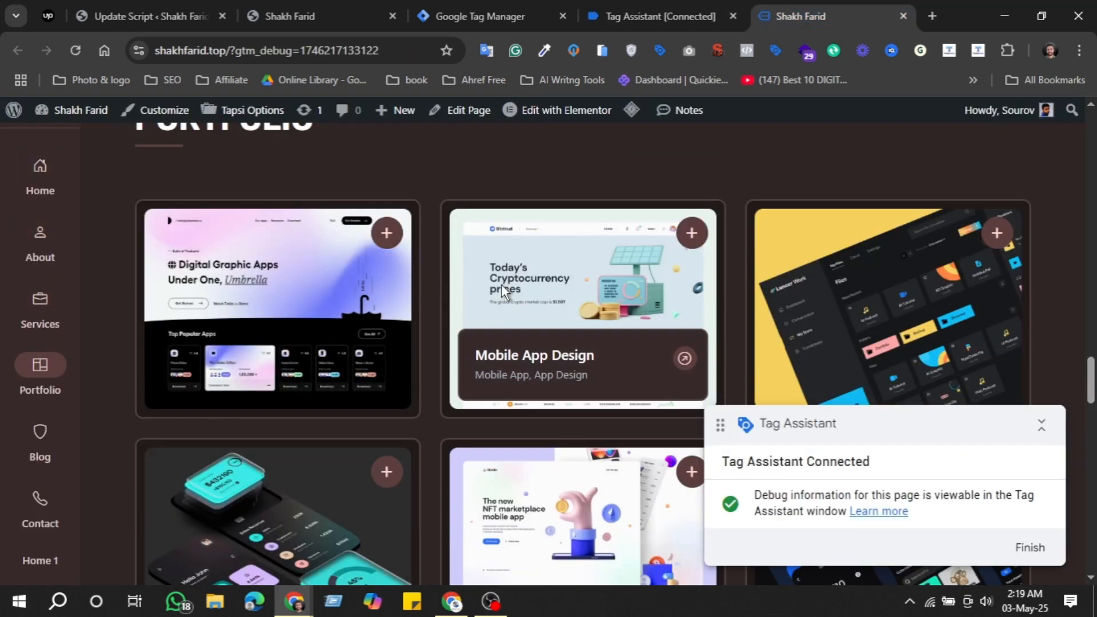
scroll(501, 285, "up", 7)
scroll(503, 289, "up", 5)
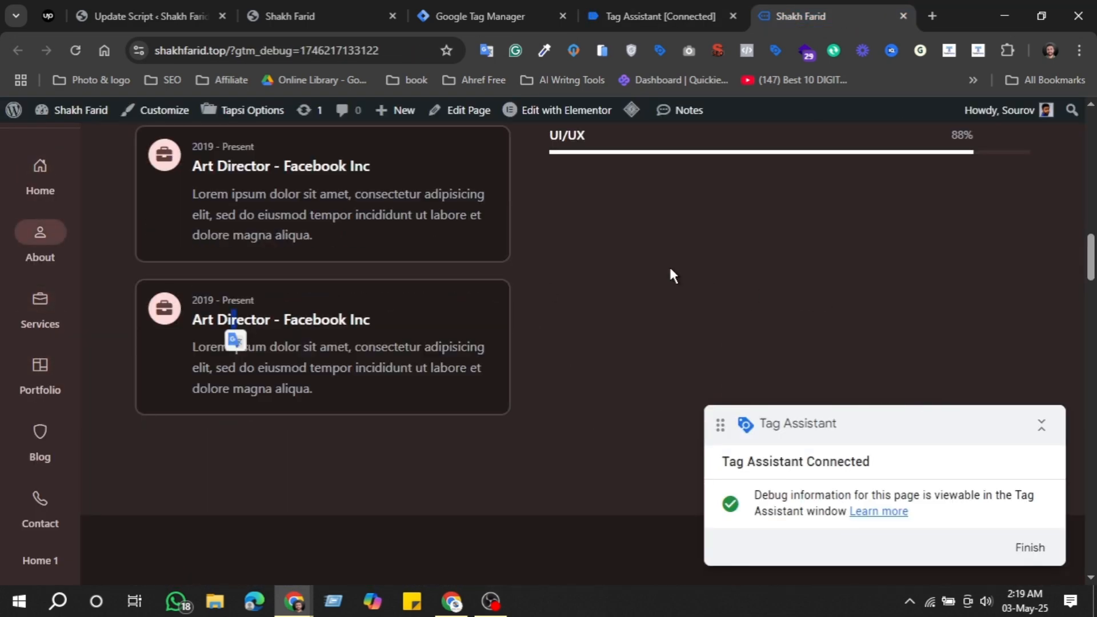
scroll(550, 337, "down", 8)
scroll(548, 311, "down", 5)
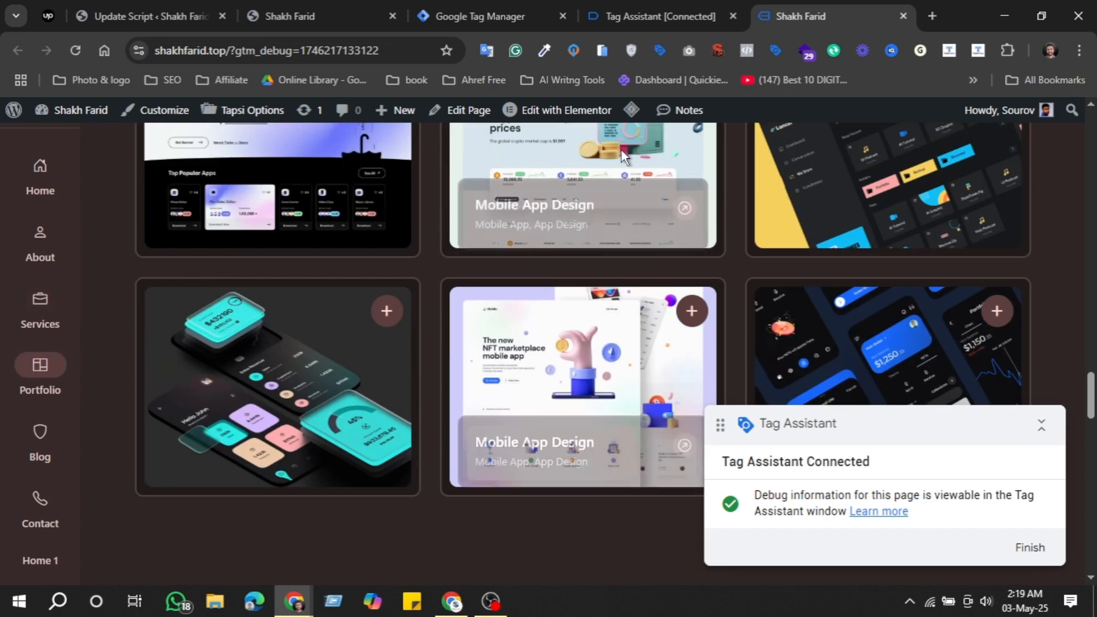
left_click(662, 16)
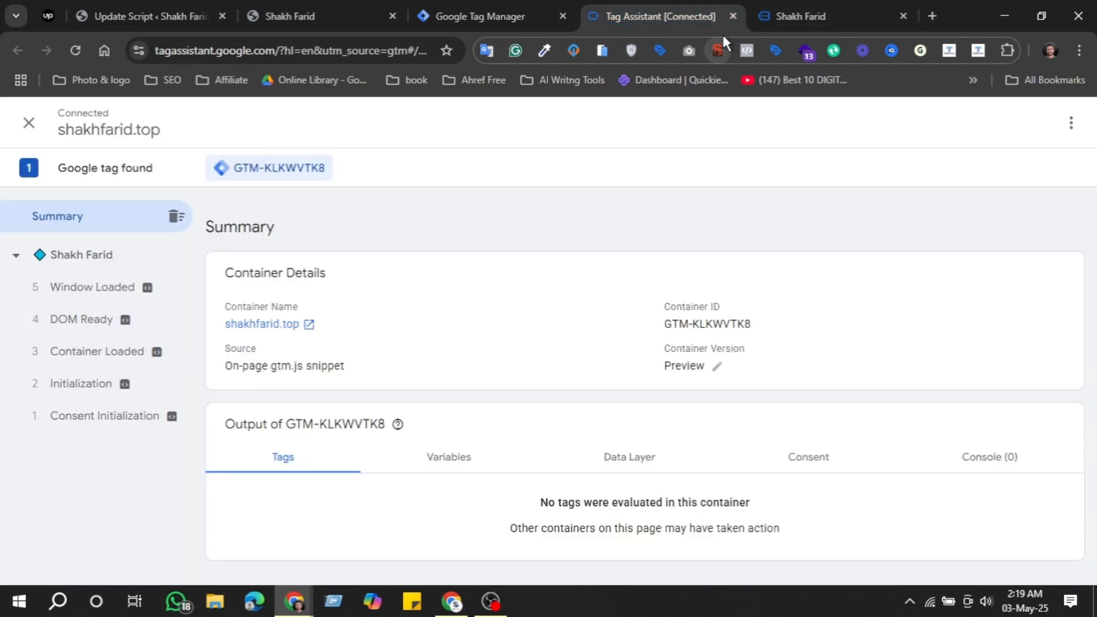
Go to the About section of the connected site and check the Tag Assistant summary for recorded events.
key("ctrl+Tab")
scroll(63, 239, "up", 5)
left_click(54, 242)
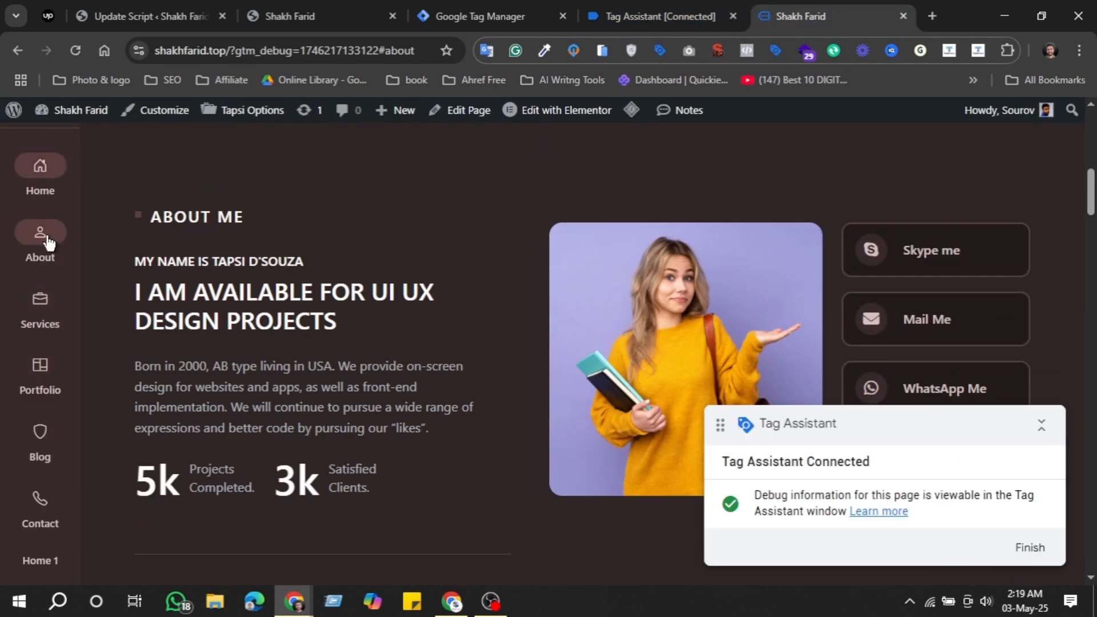
left_click(685, 23)
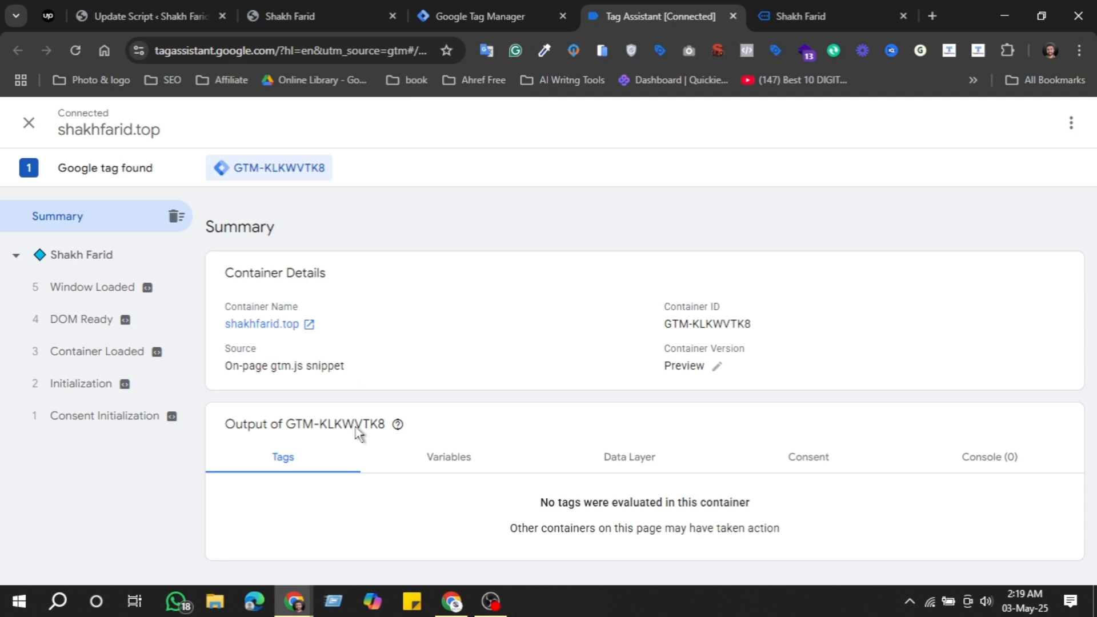
Inspect the Window Loaded event with its full API call, along with the DOM Ready event.
left_click(136, 290)
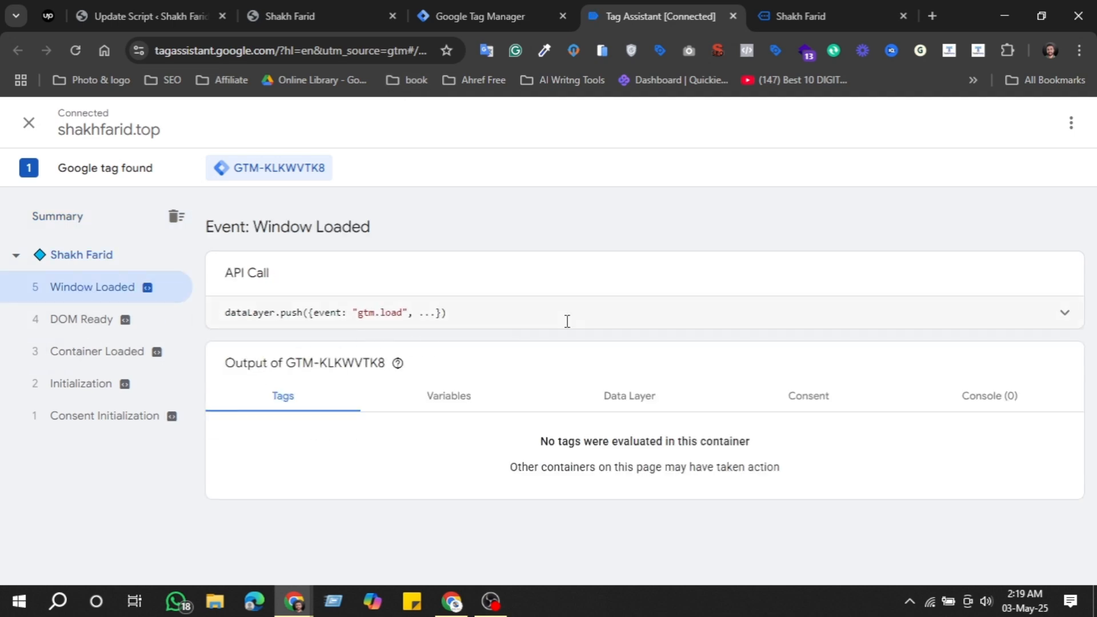
left_click(1065, 312)
left_click(77, 319)
left_click(68, 290)
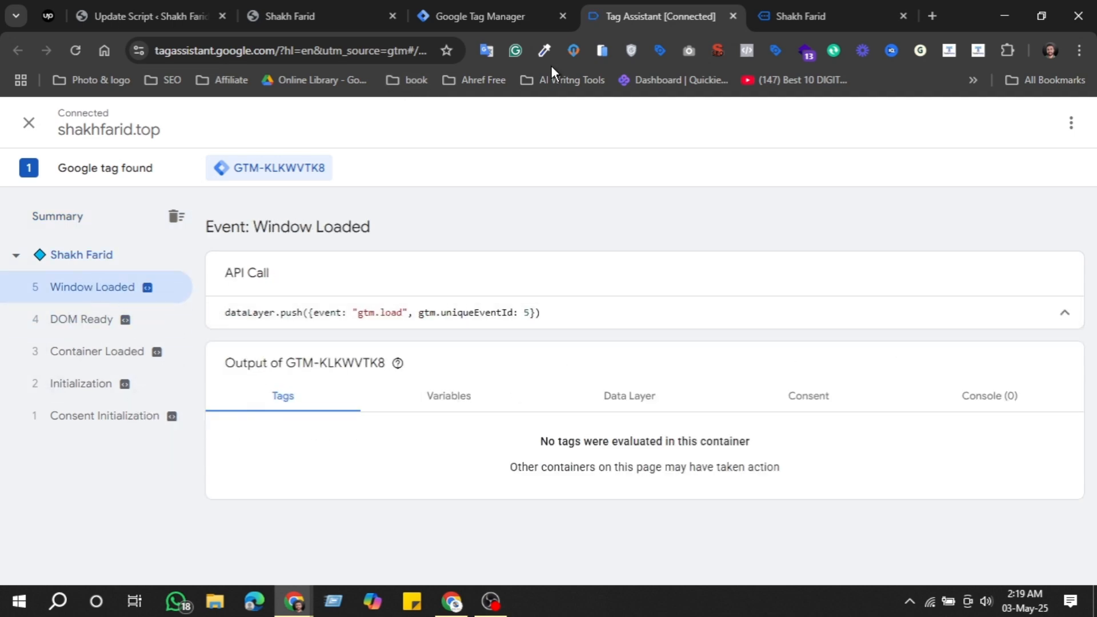
Open the Blog page on the connected site and check its events in Tag Assistant.
left_click(512, 15)
left_click(811, 15)
scroll(133, 404, "down", 8)
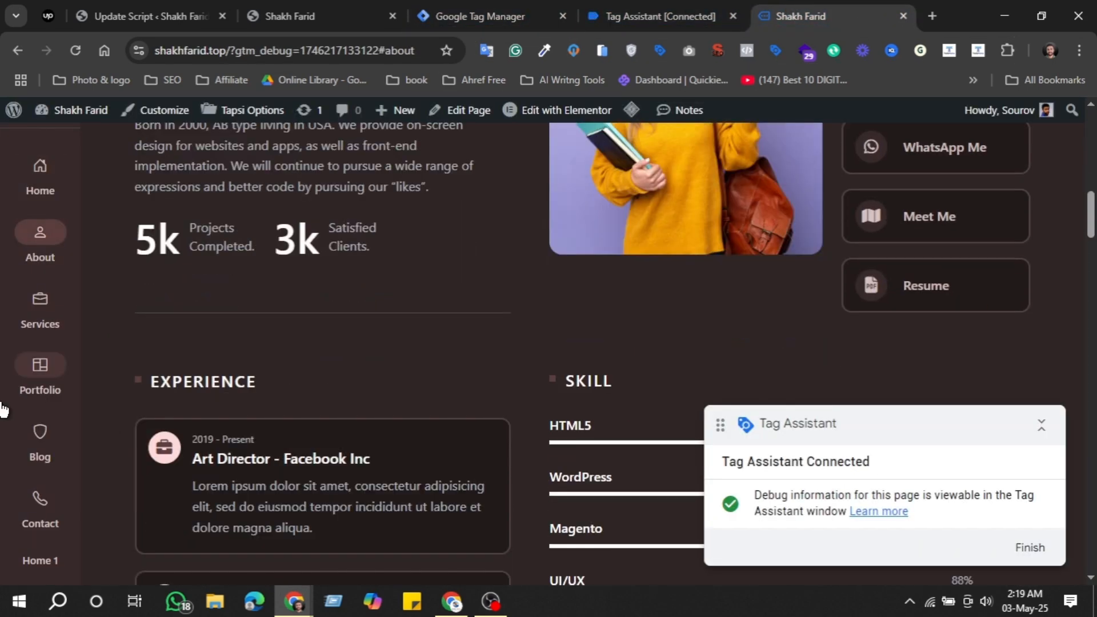
mouse_move(5, 437)
left_click(126, 428)
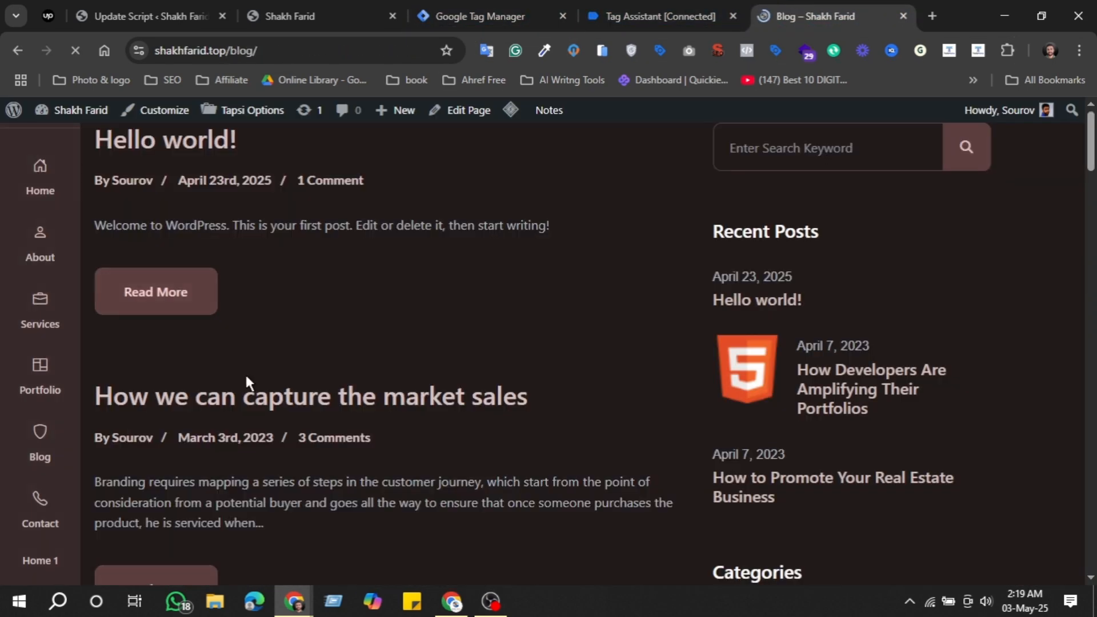
left_click(680, 15)
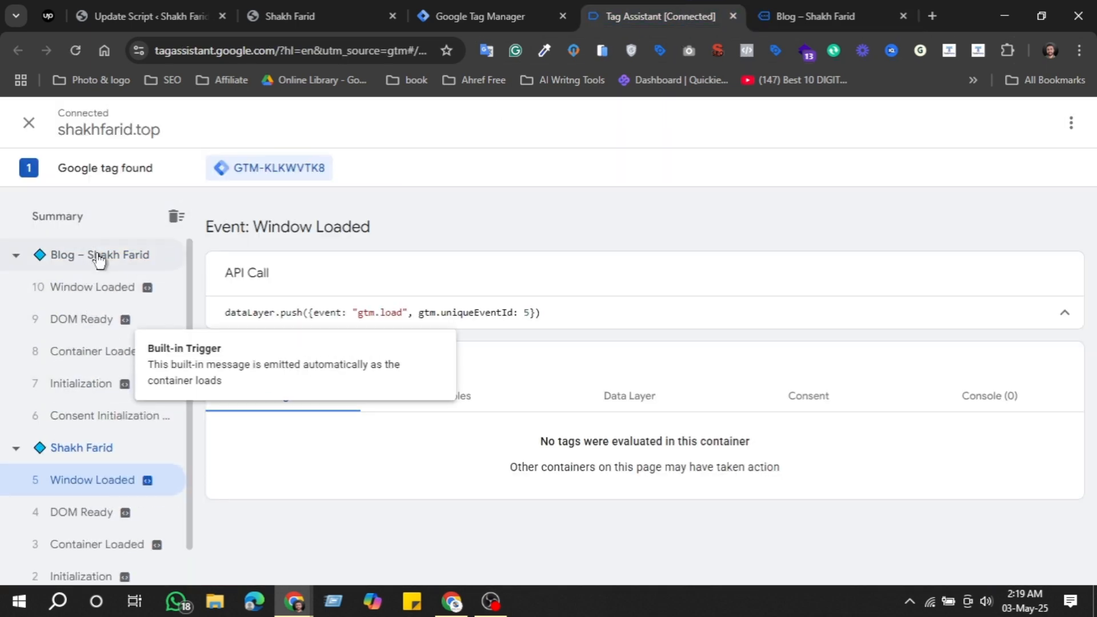
left_click(780, 16)
key("ctrl+shift+Tab")
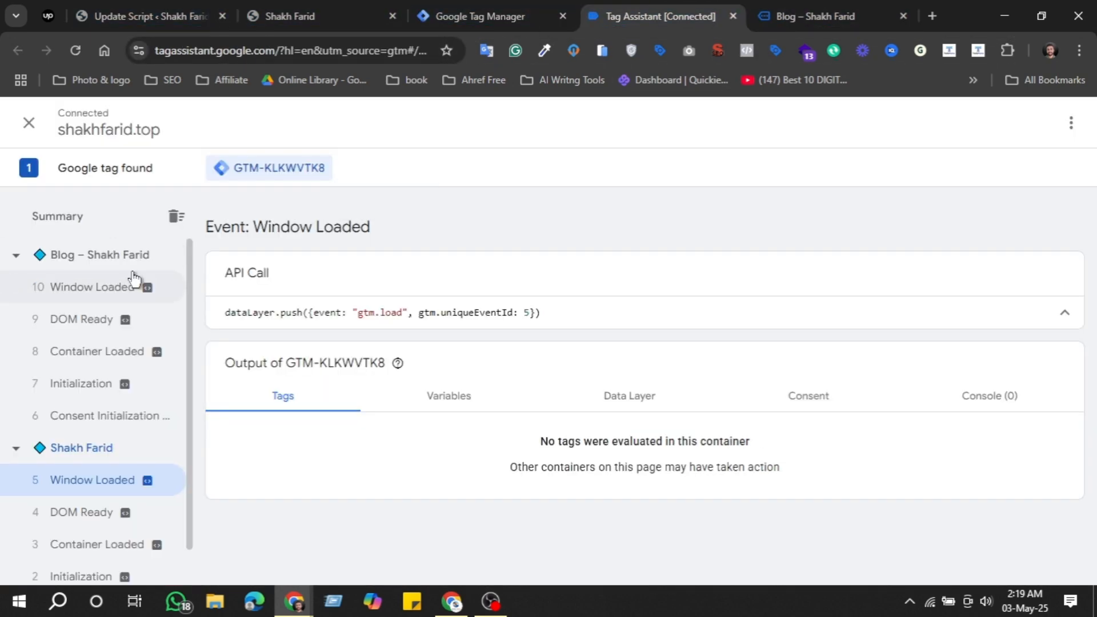
mouse_move(159, 351)
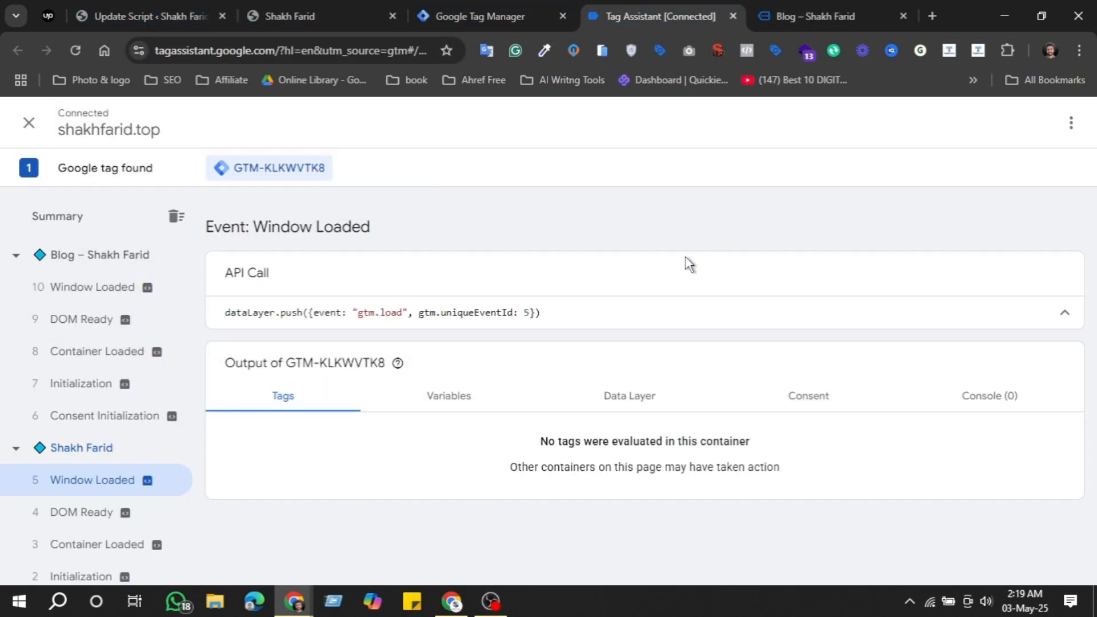
Look over the Blog page's posts in debug mode and compare the page with its event list in Tag Assistant.
left_click(817, 16)
scroll(422, 360, "down", 4)
scroll(426, 341, "down", 6)
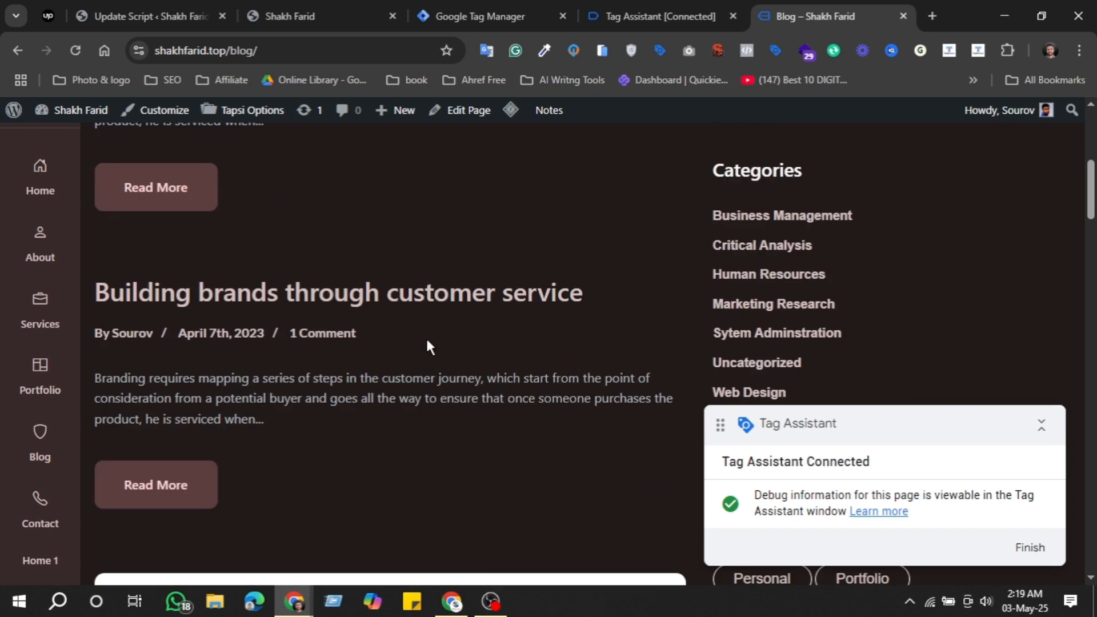
scroll(444, 336, "up", 6)
scroll(444, 343, "up", 4)
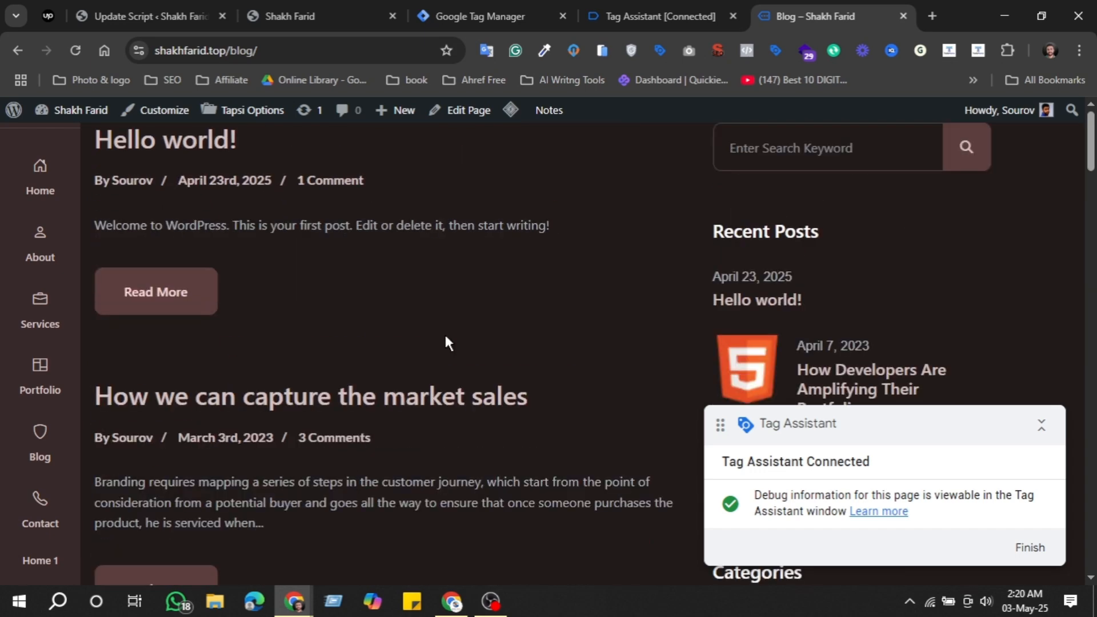
left_click(660, 16)
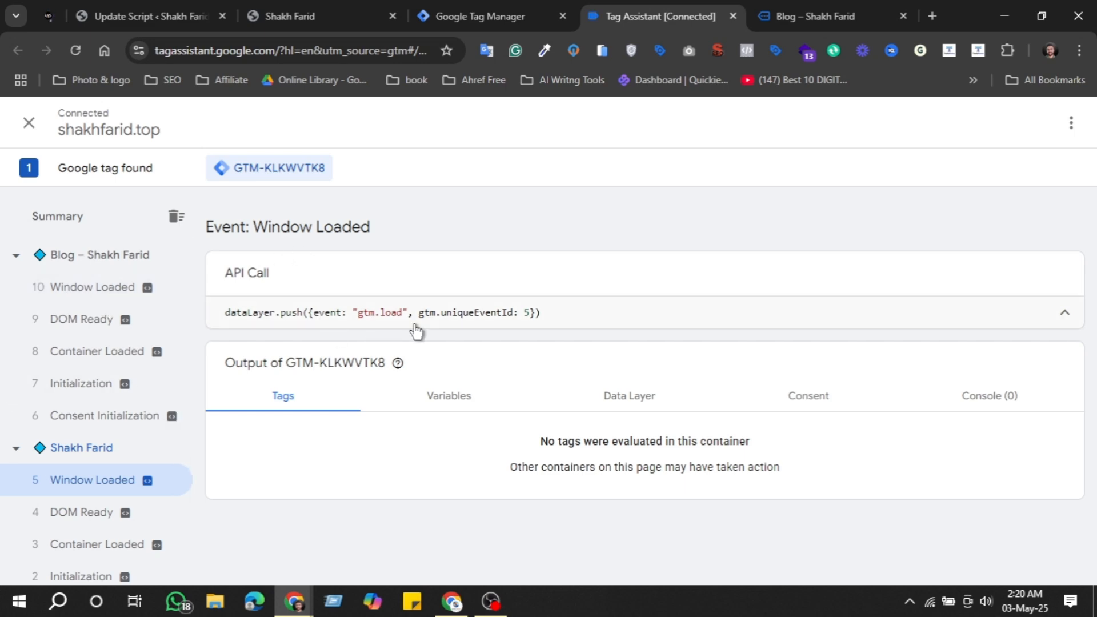
left_click(879, 16)
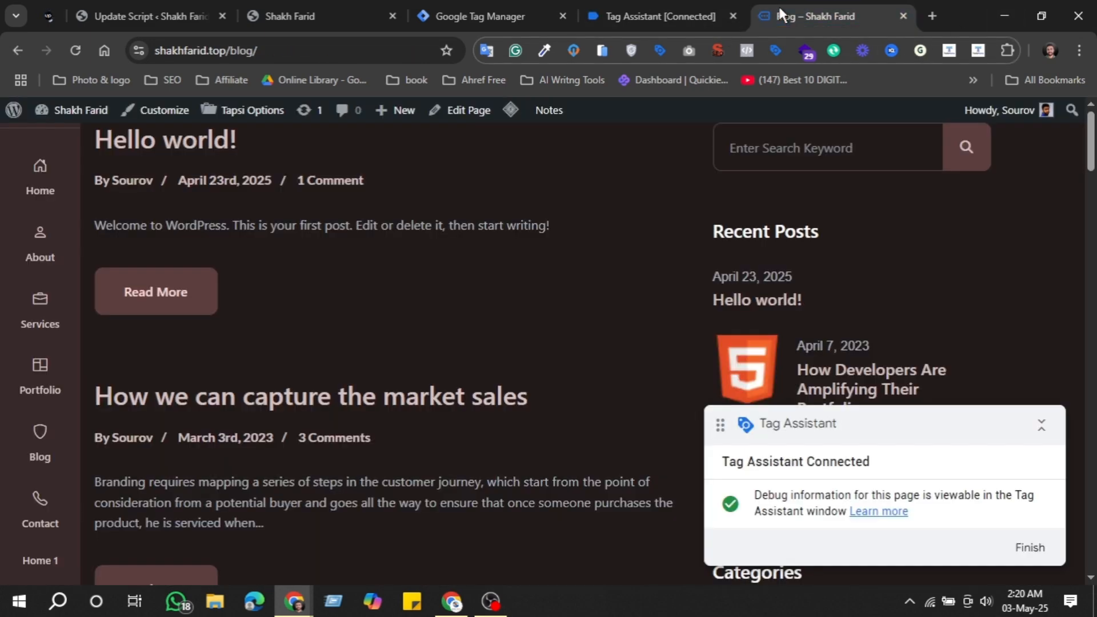
scroll(295, 336, "down", 5)
left_click(631, 13)
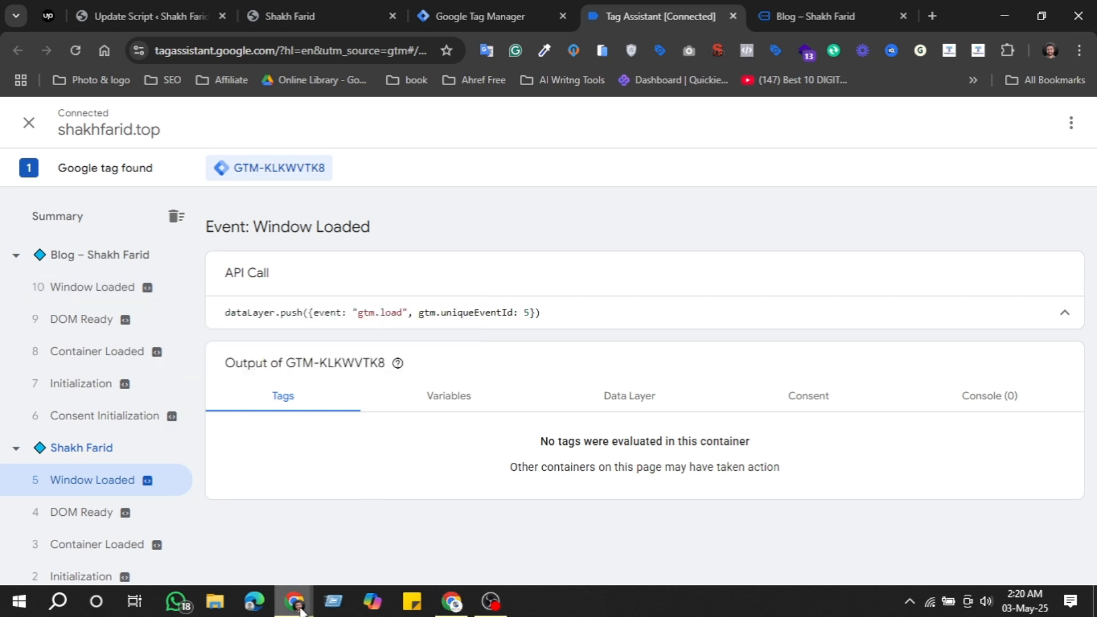
left_click(333, 556)
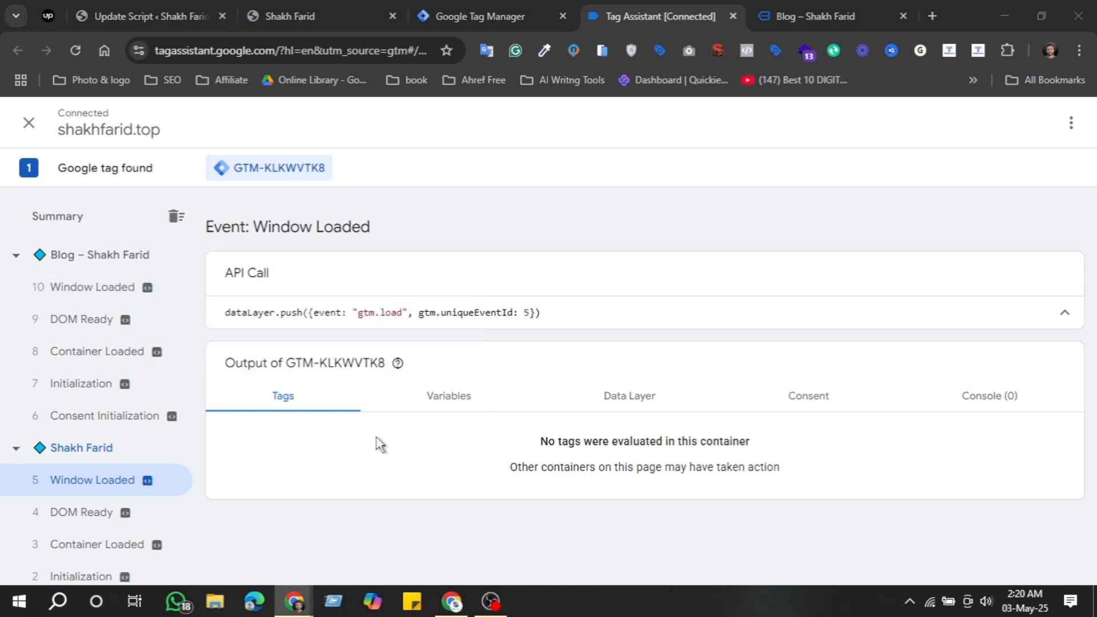